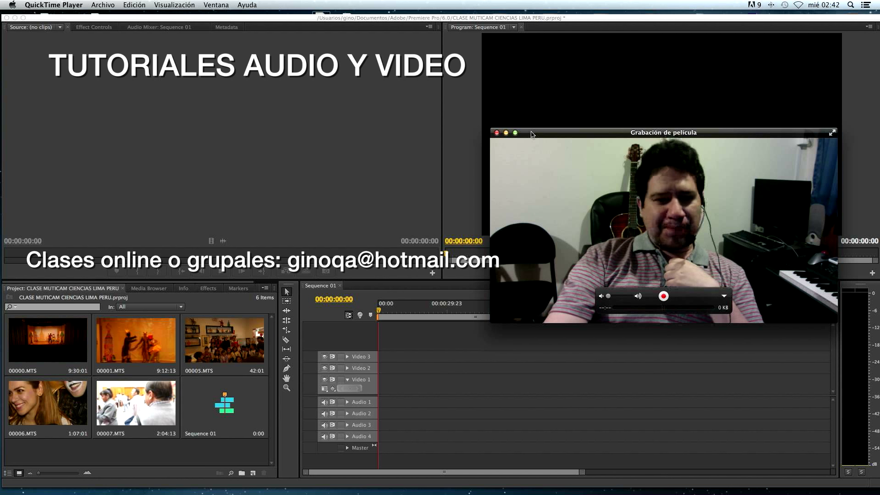
Rearrange the windows and bring the Premiere Pro project to the front.
mouse_move(534, 133)
mouse_down()
mouse_move(441, 107)
mouse_move(513, 91)
mouse_move(473, 94)
mouse_up()
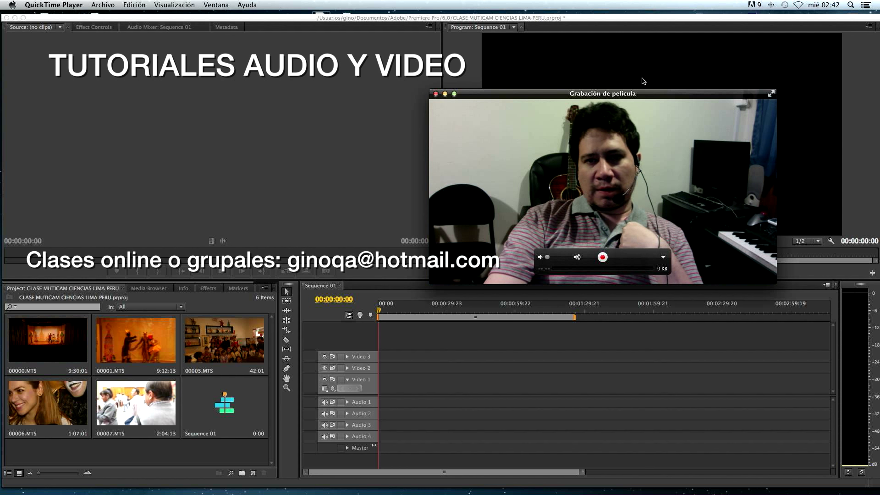
mouse_move(543, 95)
mouse_down()
mouse_move(589, 67)
mouse_move(260, 44)
mouse_up()
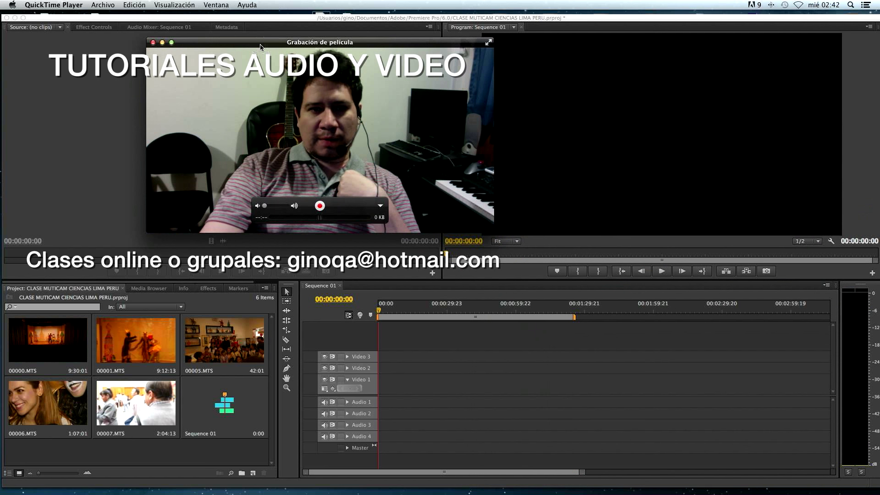
mouse_move(260, 44)
mouse_down()
mouse_move(620, 224)
mouse_move(600, 232)
mouse_up()
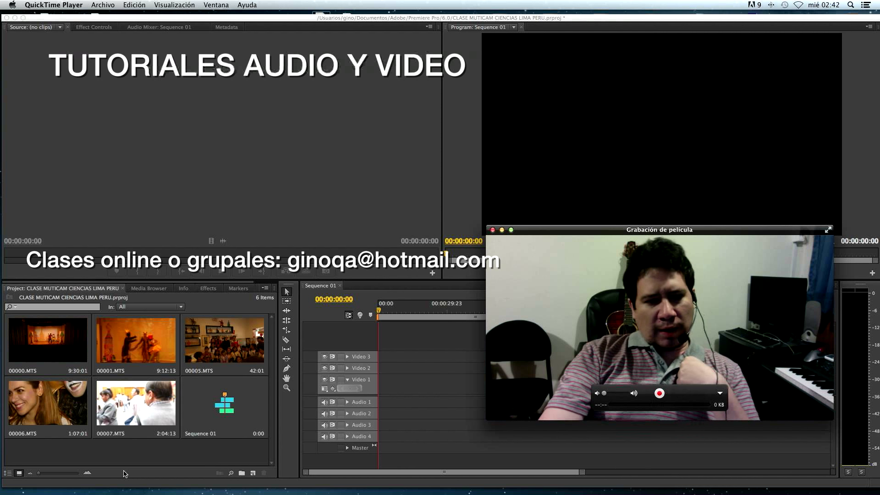
click(64, 456)
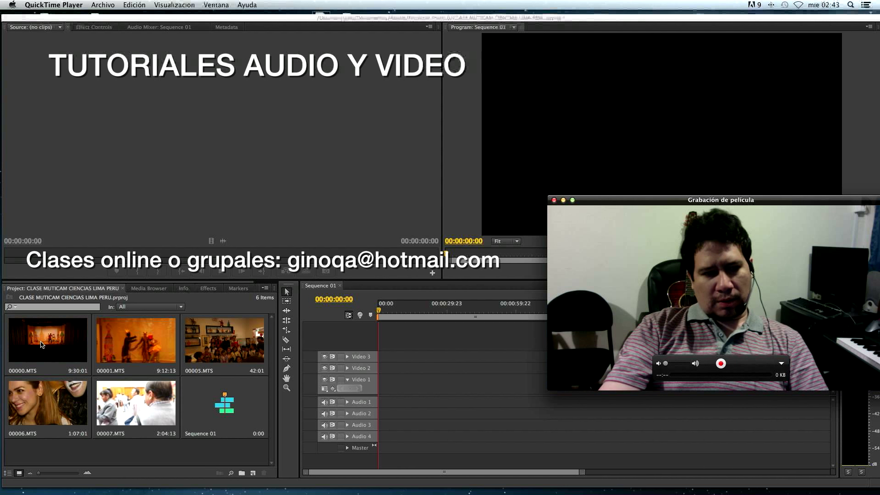
click(41, 345)
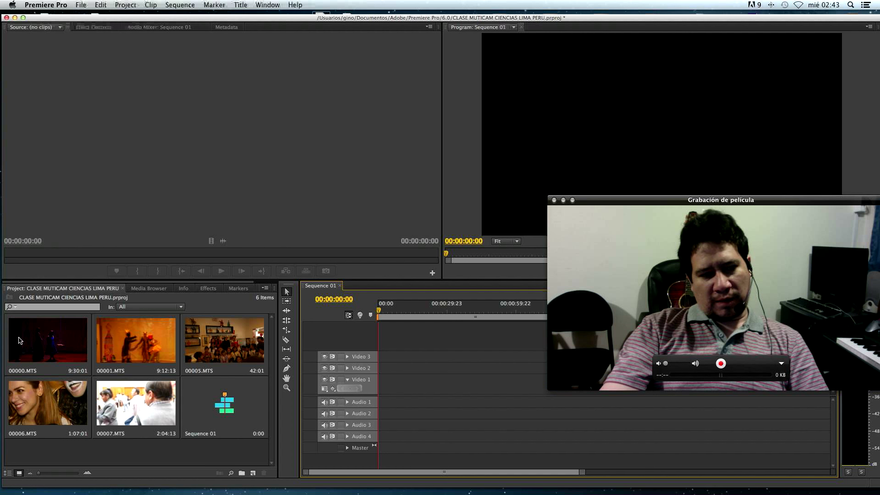
Select 00000.MTS, 00001.MTS, 00005.MTS and 00006.MTS together in the Project panel.
click(41, 348)
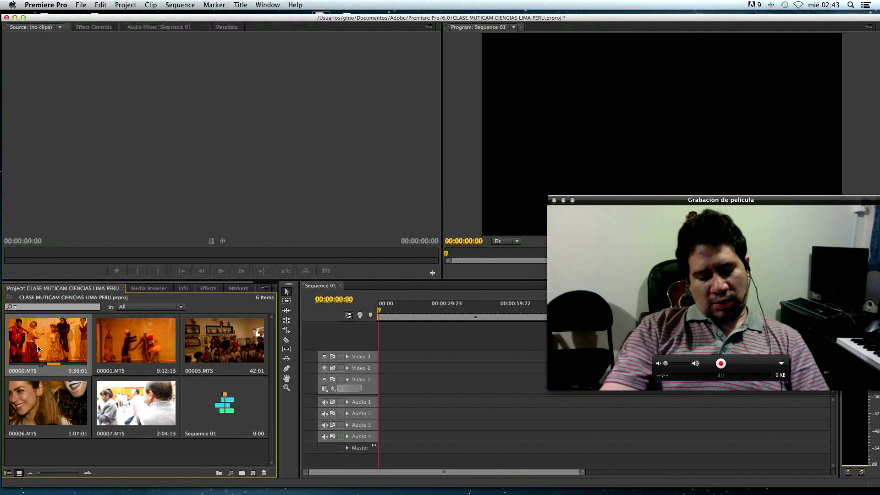
shift+click(140, 348)
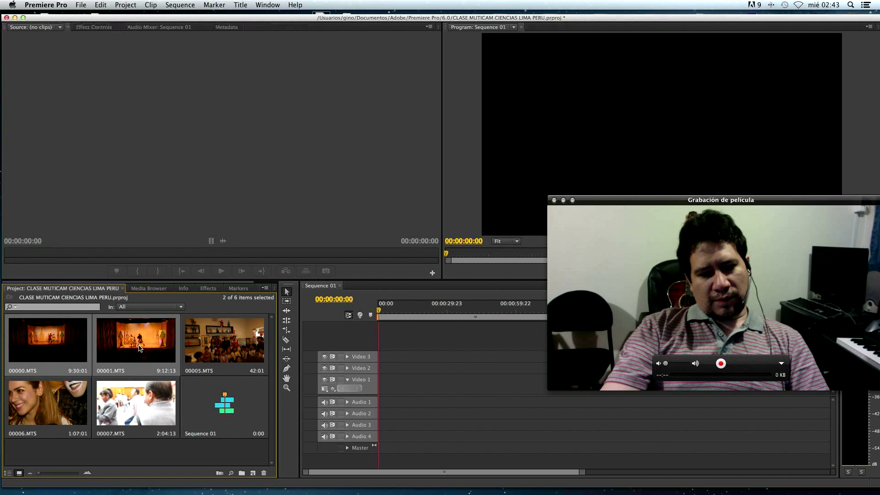
shift+click(54, 398)
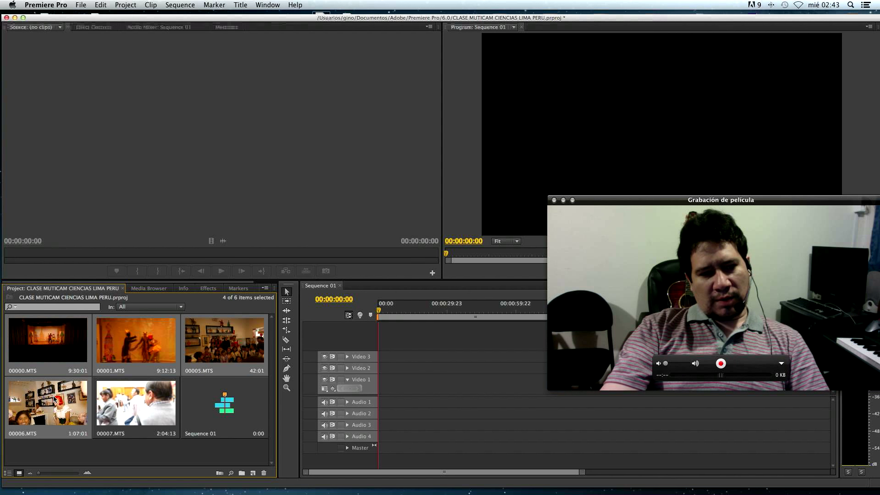
shift+click(222, 341)
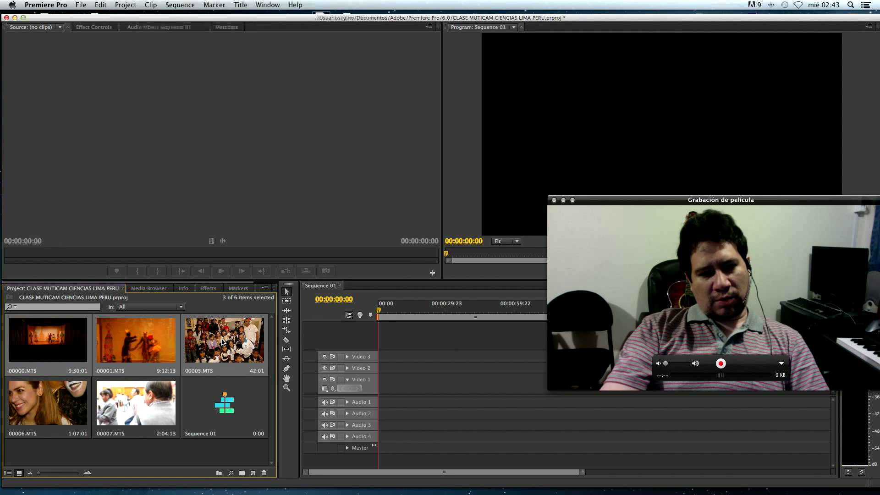
shift+click(76, 415)
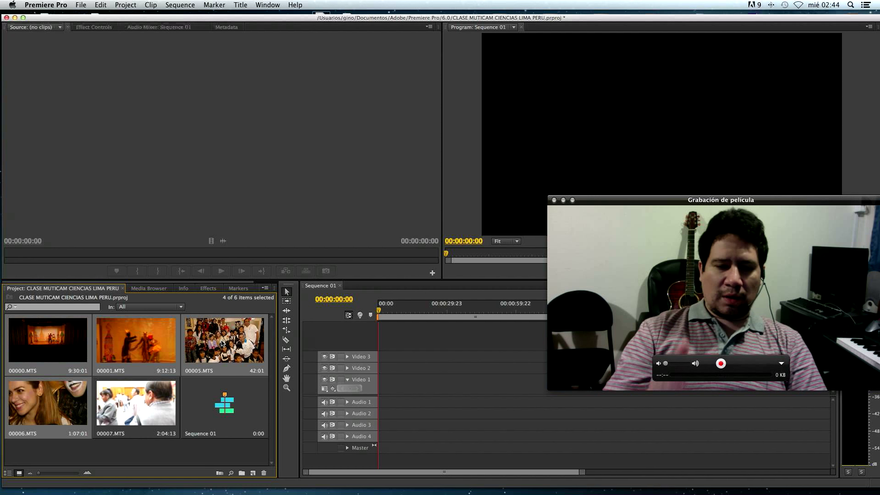
click(222, 5)
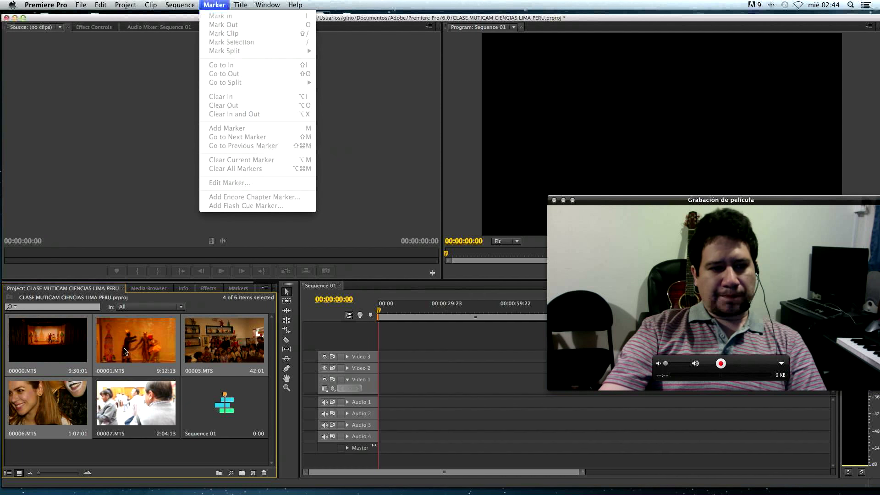
Create a multi-camera source sequence from the four selected clips, named 00000.MTS - Multicam by default.
right_click(51, 349)
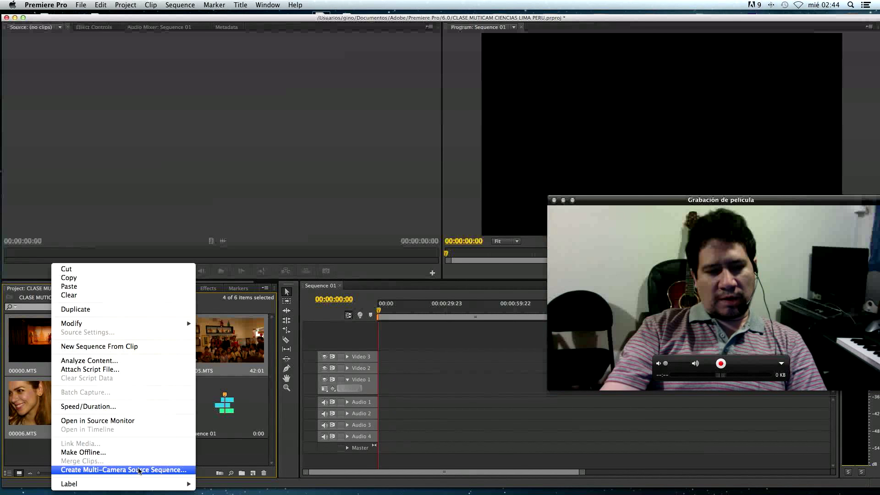
click(140, 470)
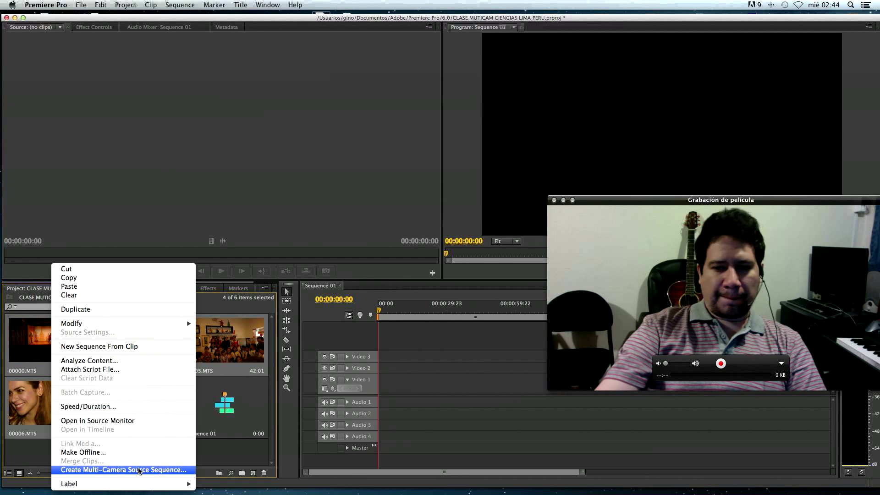
click(139, 470)
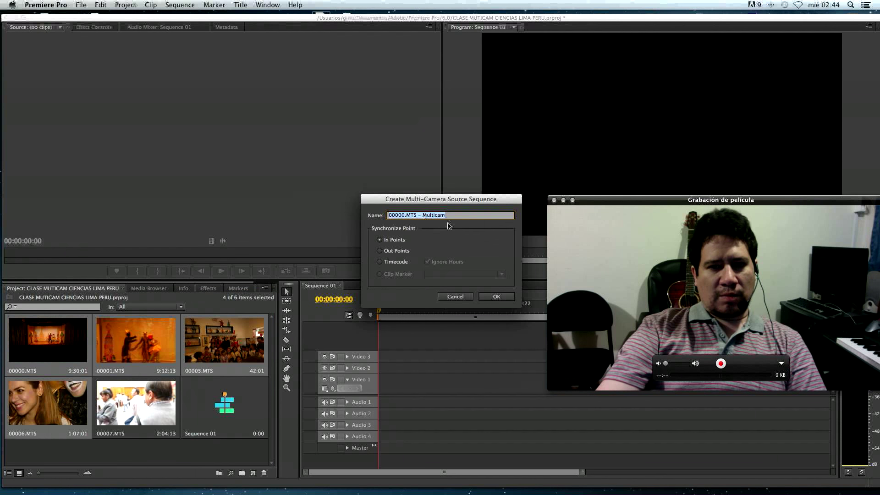
Name the multicam sequence 'MULTICAMARA CINCIAS DE LA COMUNICACION GRUPO', keep In Points sync, and confirm.
text(MULTICAM)
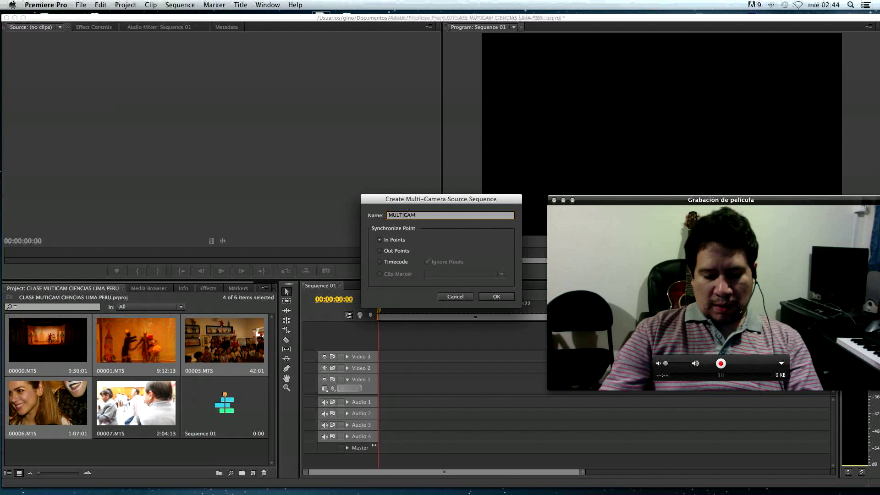
text(A)
key(BackSpace)
key(BackSpace)
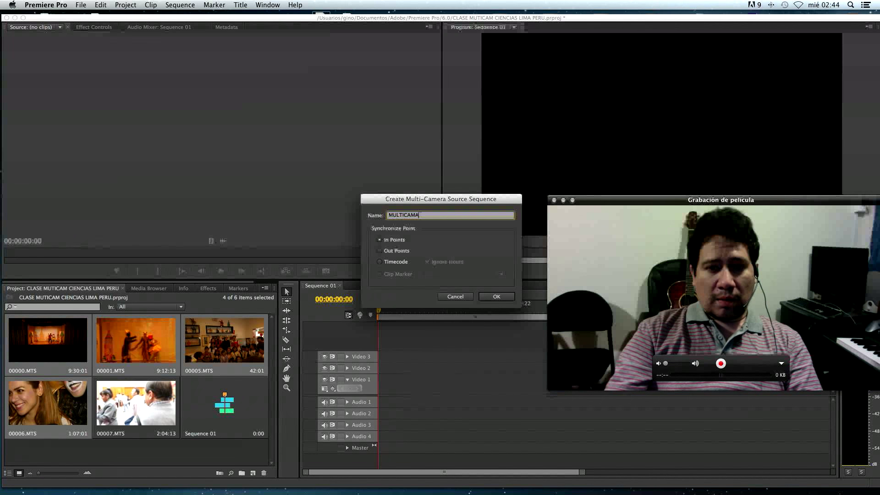
text(RA)
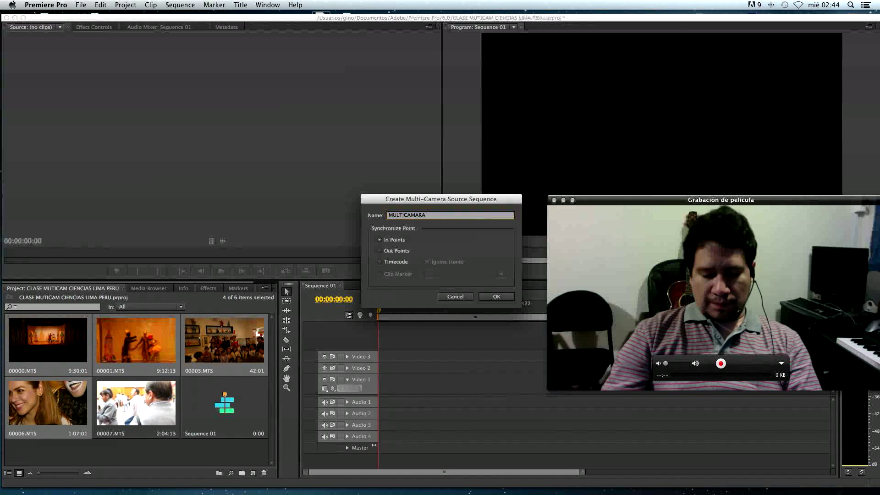
text( CINCIAS DE LA C)
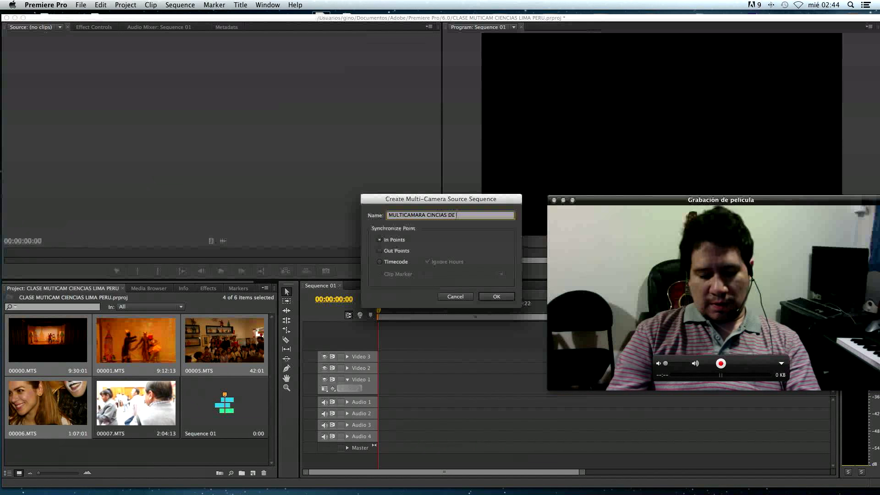
text(OMUNICACION)
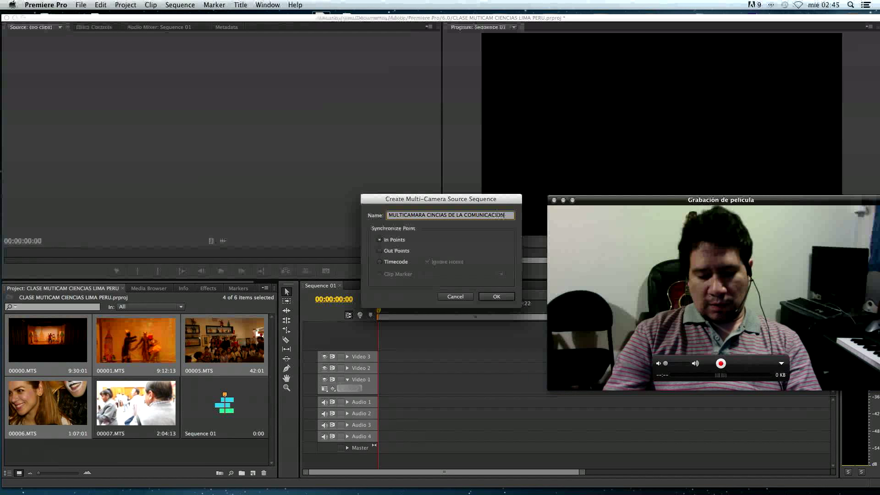
text( RUP)
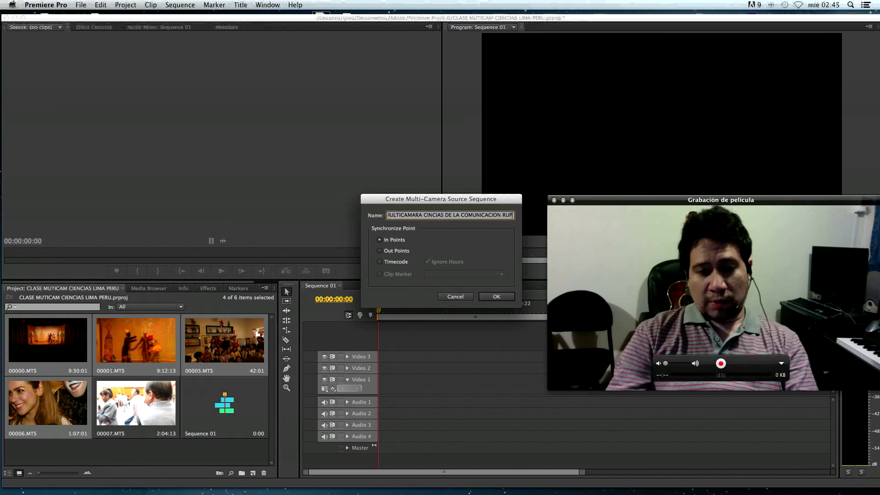
text(OG)
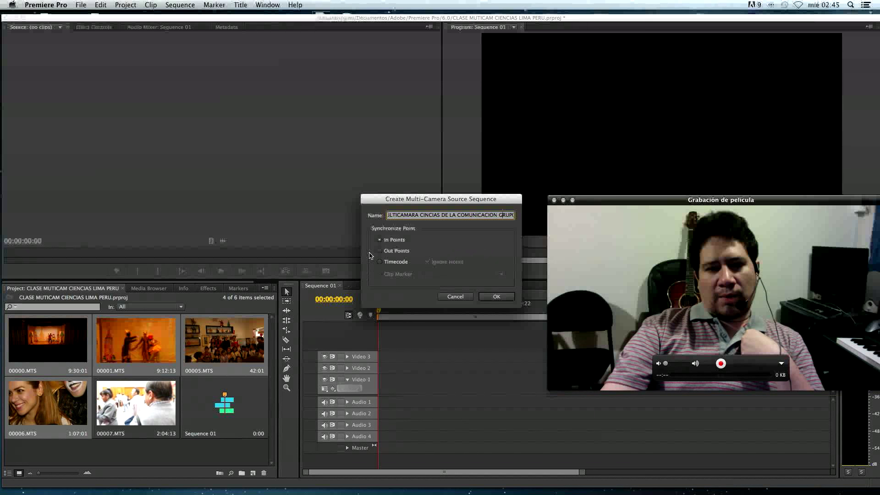
click(496, 296)
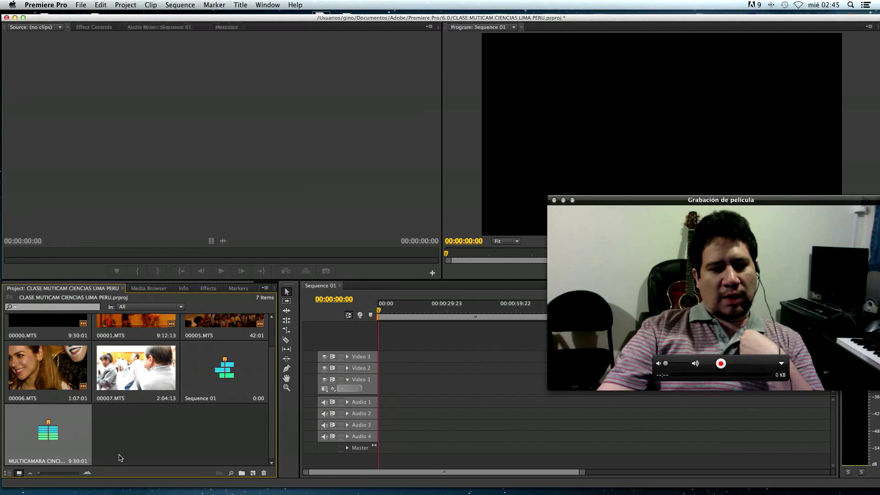
Place the MULTICAMARA multicam sequence at 00:00 on Video 1 of Sequence 01.
double_click(45, 437)
click(328, 287)
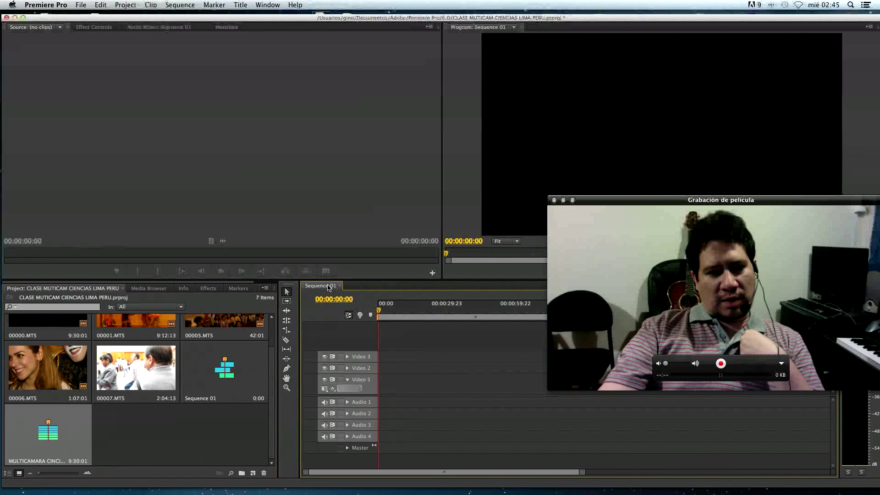
click(223, 375)
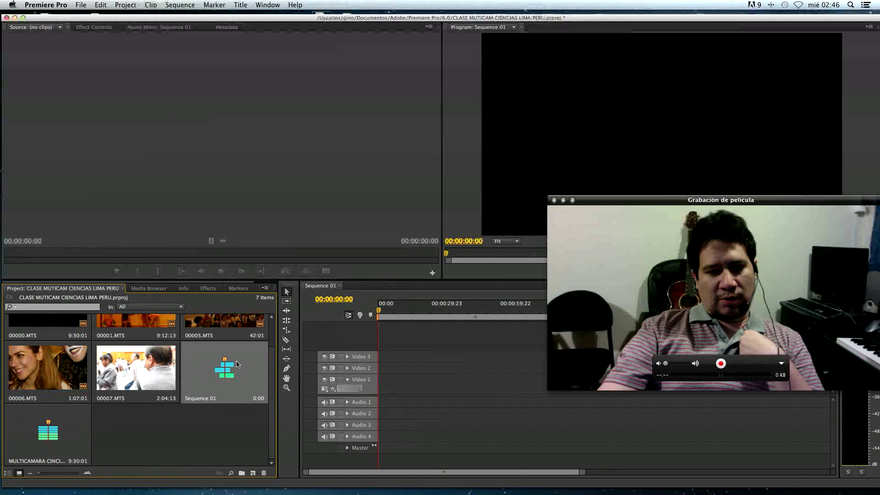
click(326, 291)
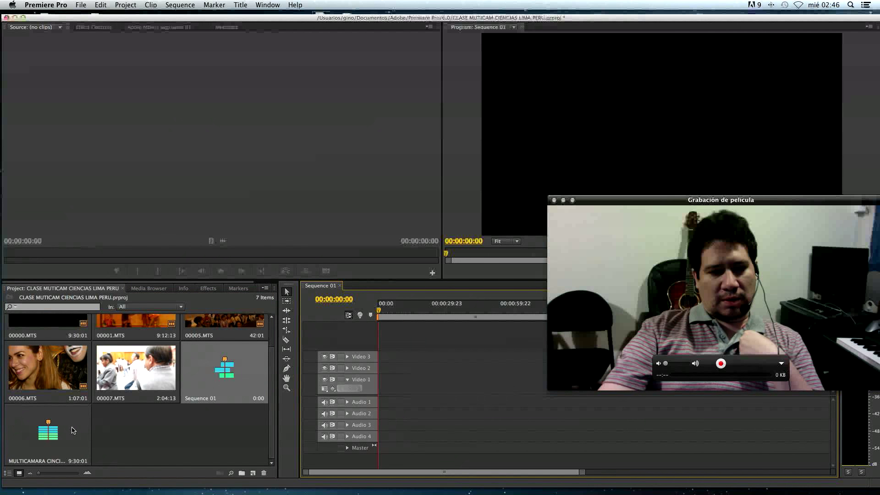
click(46, 433)
drag(46, 434, 381, 386)
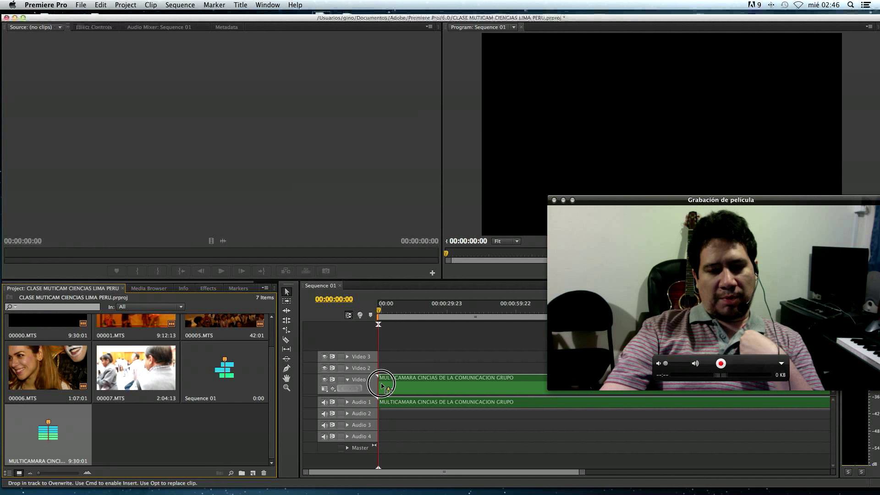
drag(382, 386, 382, 385)
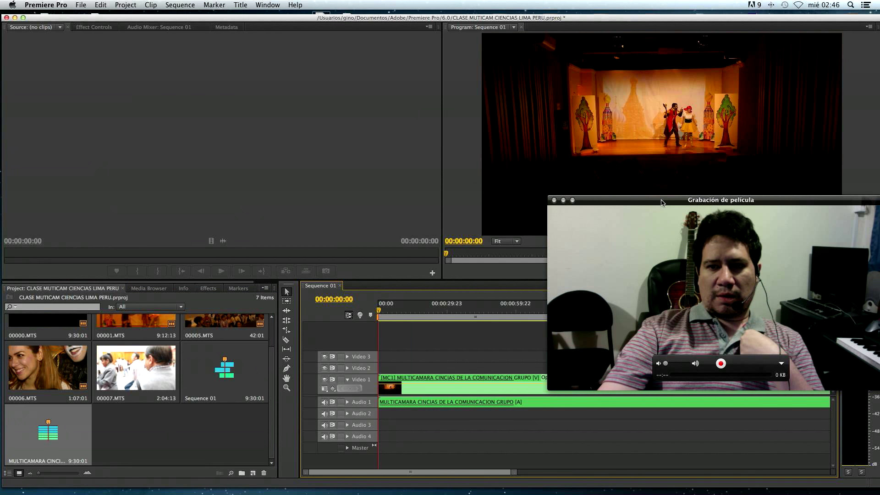
Rearrange the workspace and move the playhead to a later point in Sequence 01.
drag(661, 202, 156, 60)
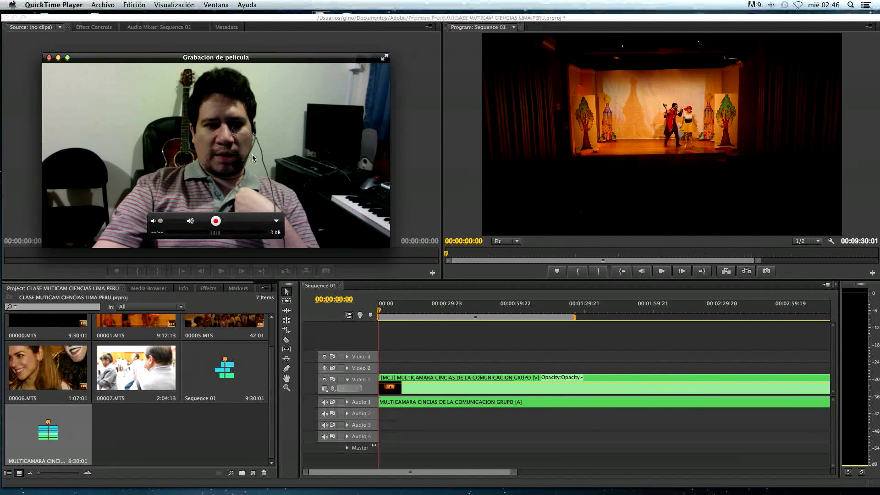
drag(391, 246, 360, 221)
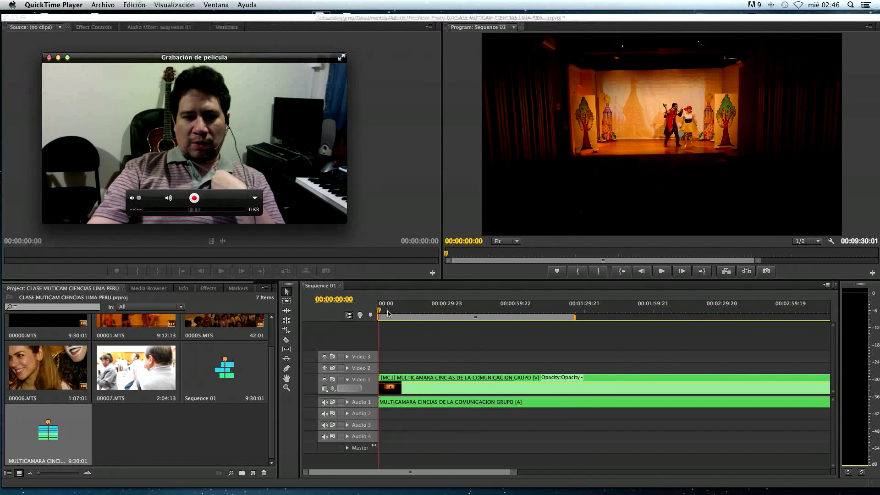
click(575, 317)
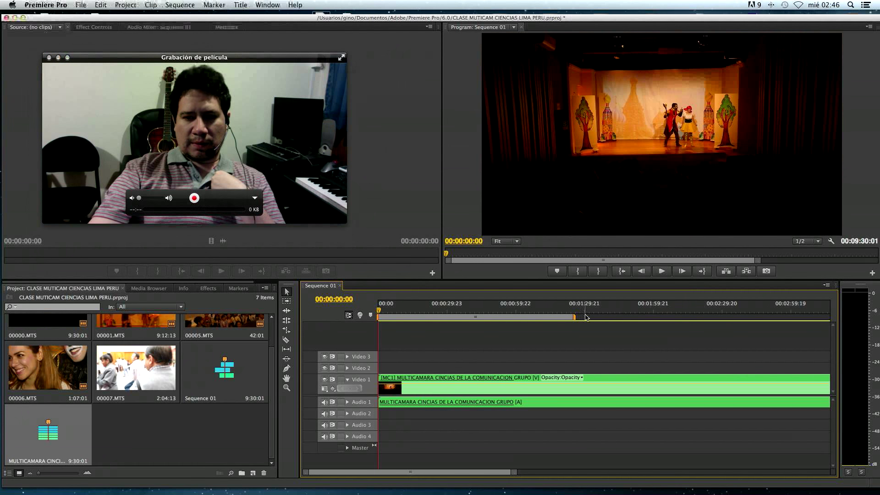
drag(591, 314, 379, 311)
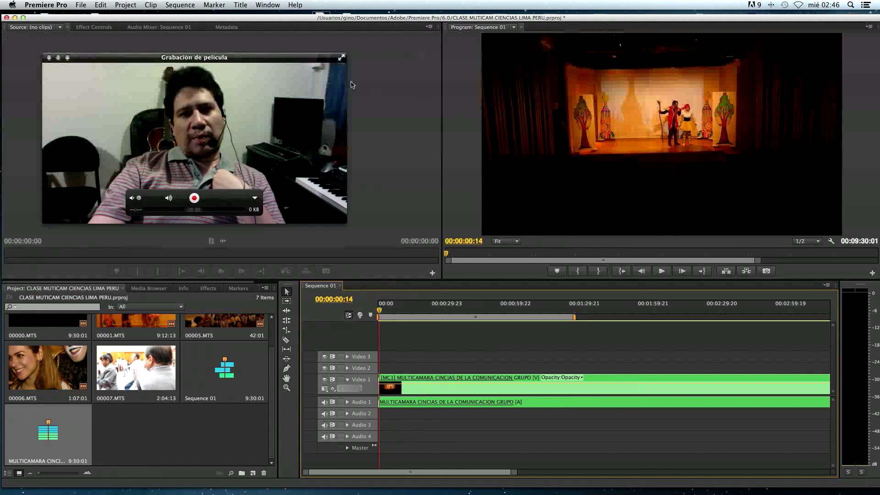
click(271, 5)
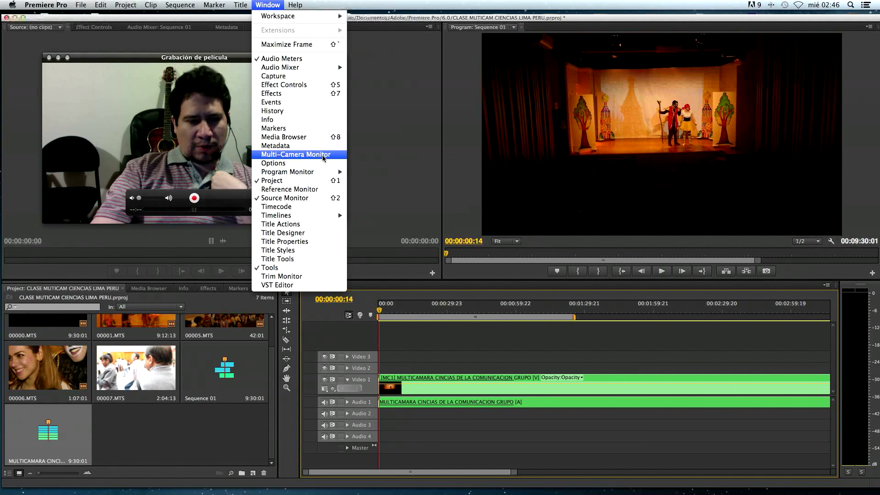
Show the Multi-Camera Monitor, check its Audio 1 source, and start playback.
click(323, 158)
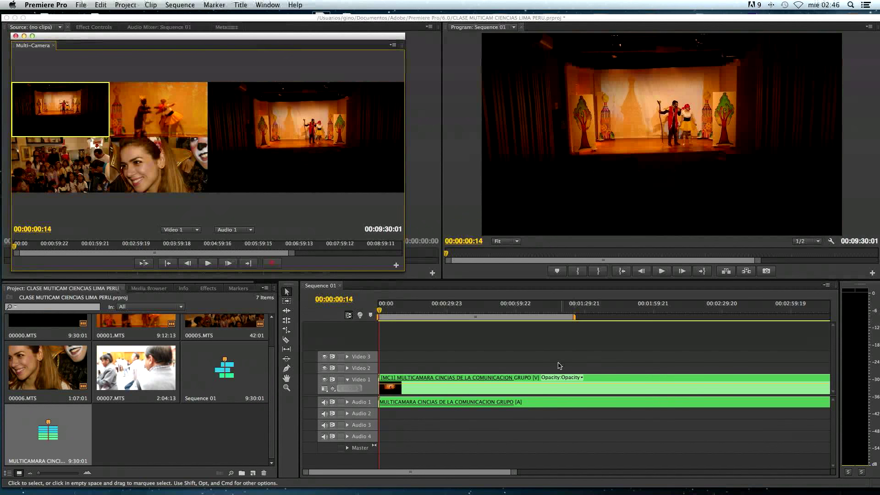
click(251, 230)
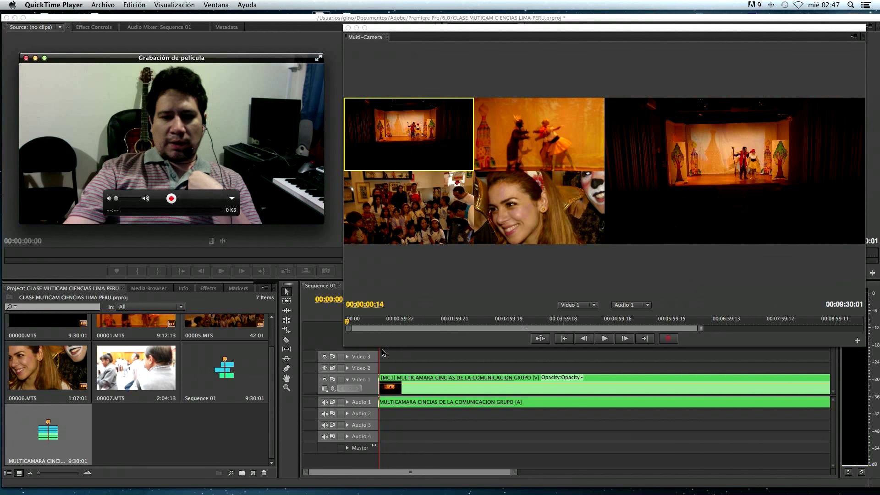
click(605, 340)
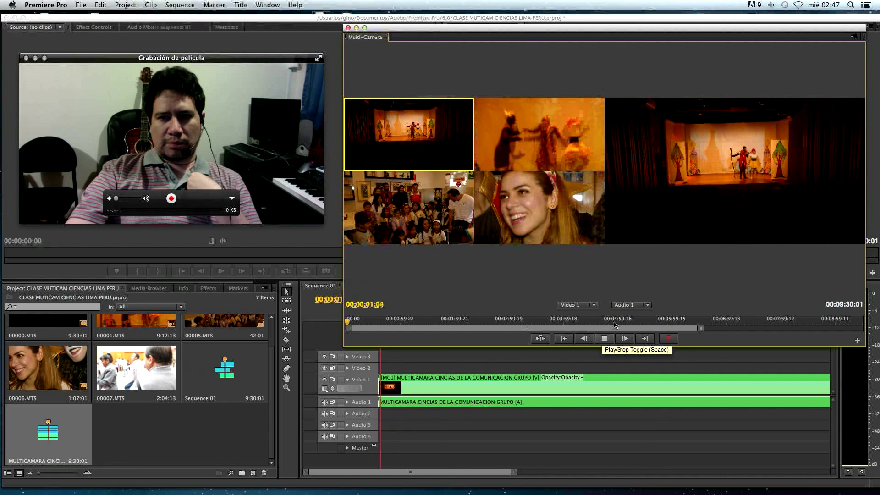
Switch live between cameras 2, 4, 3, 4, 2, 1, 3 and 1, then stop to write the cuts.
click(530, 138)
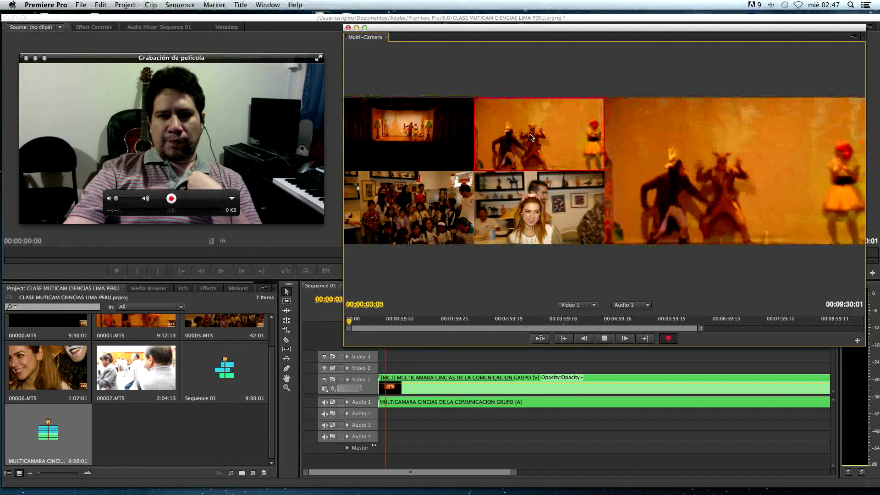
click(494, 183)
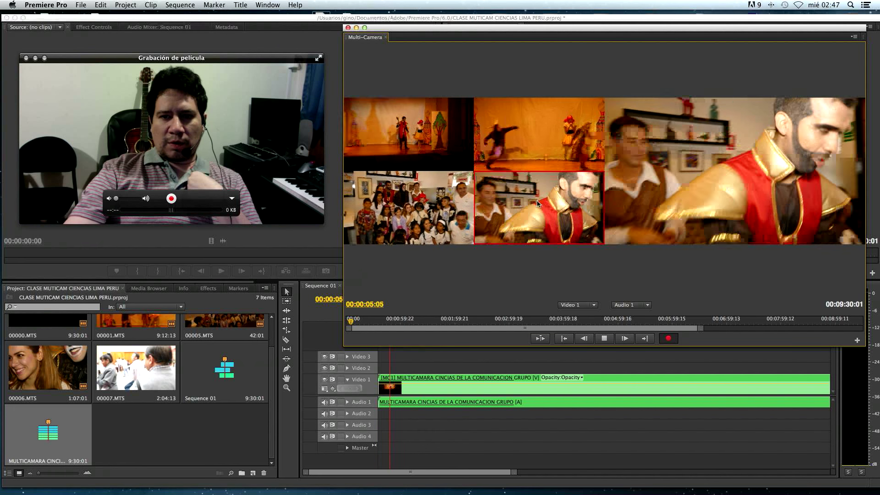
click(419, 205)
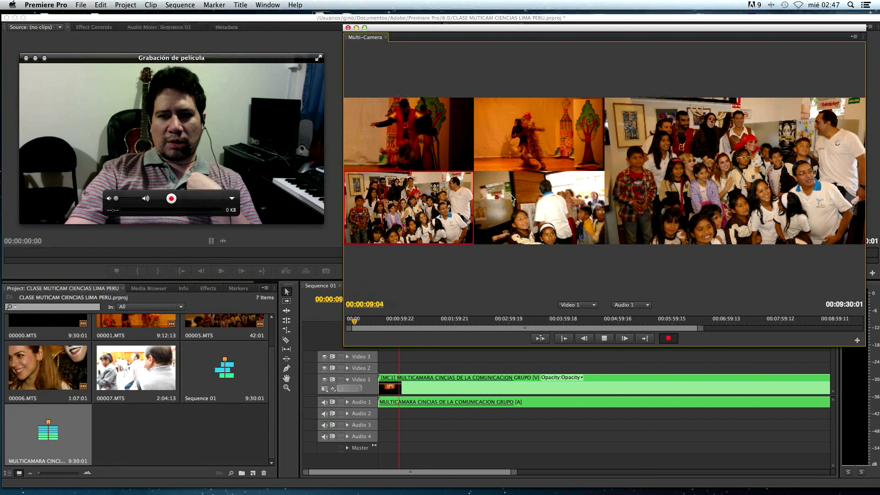
click(533, 208)
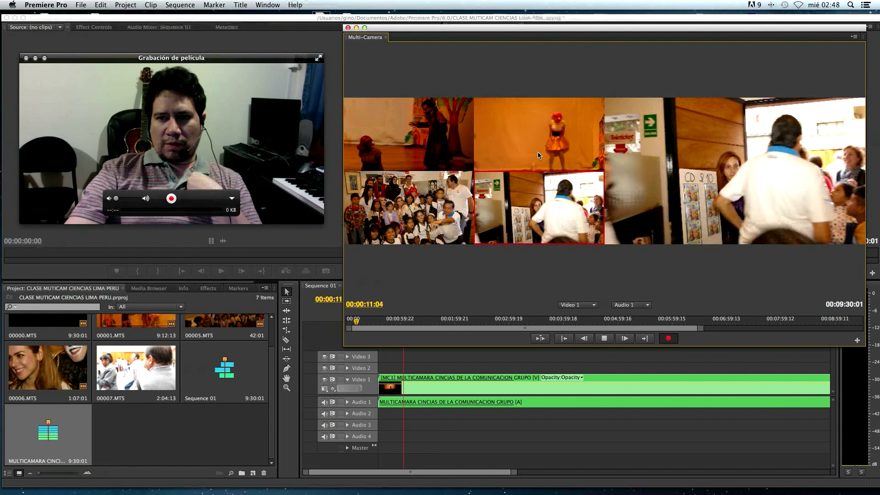
click(536, 139)
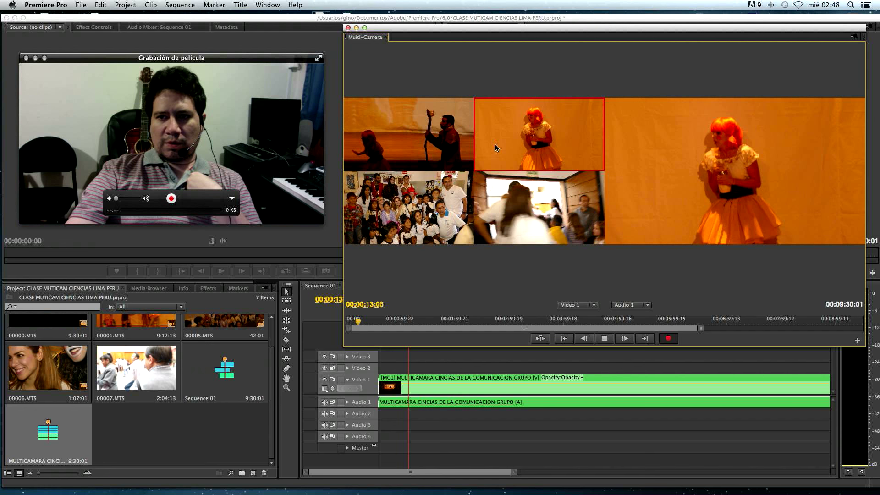
click(414, 130)
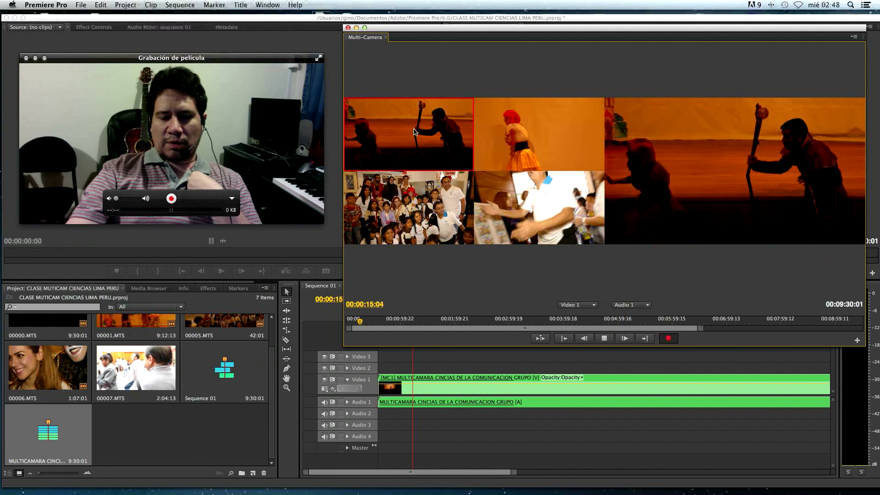
click(406, 198)
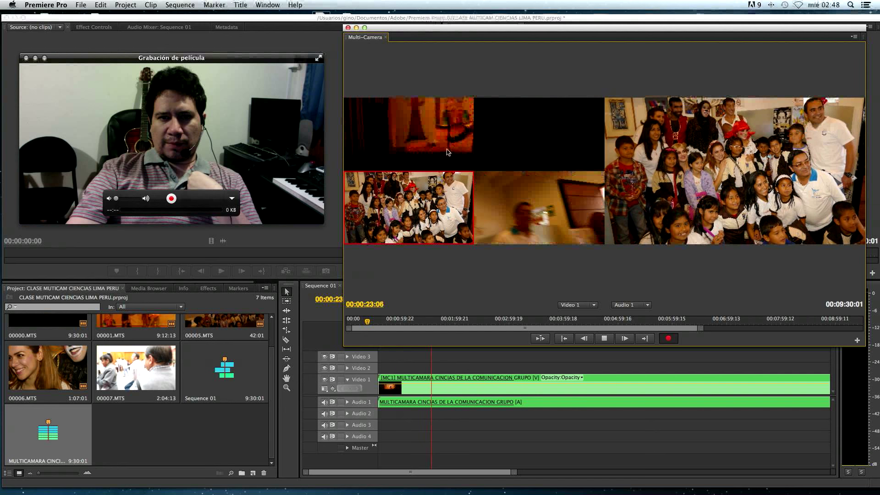
click(424, 123)
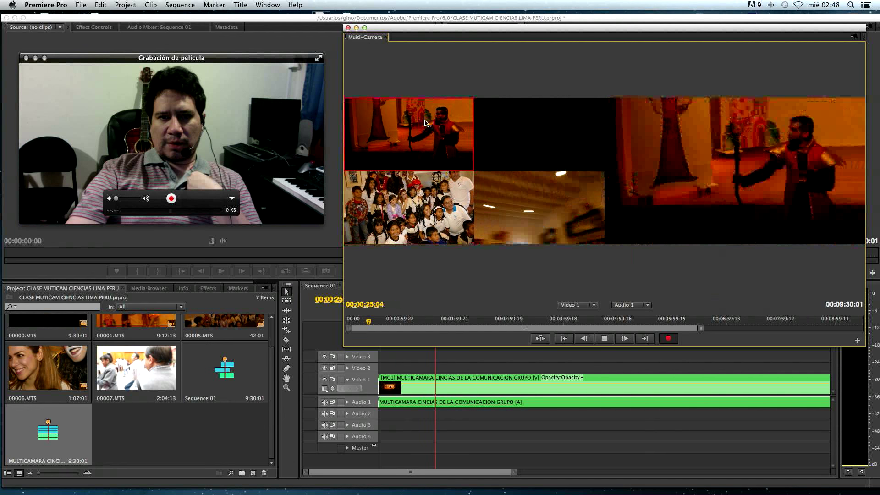
key(space)
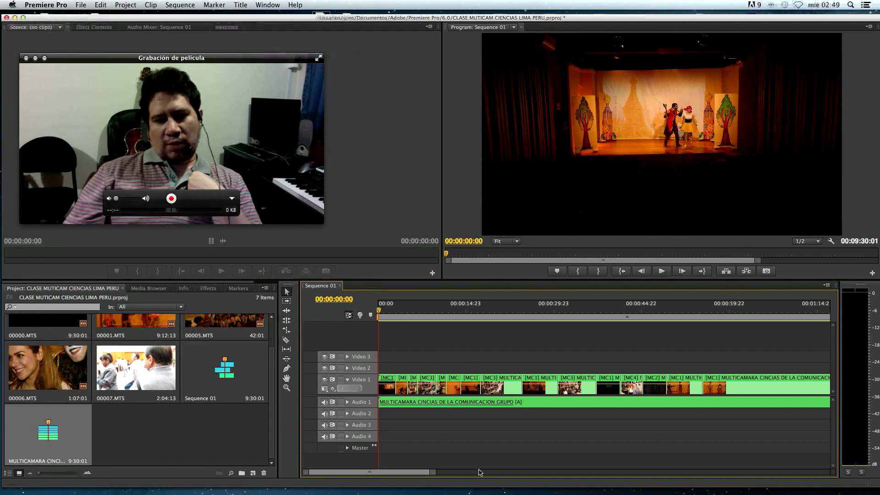
click(379, 312)
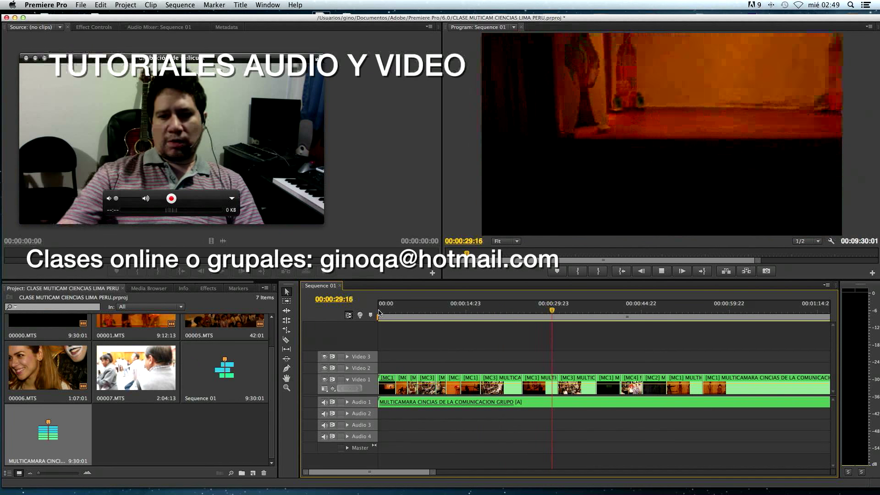
key(space)
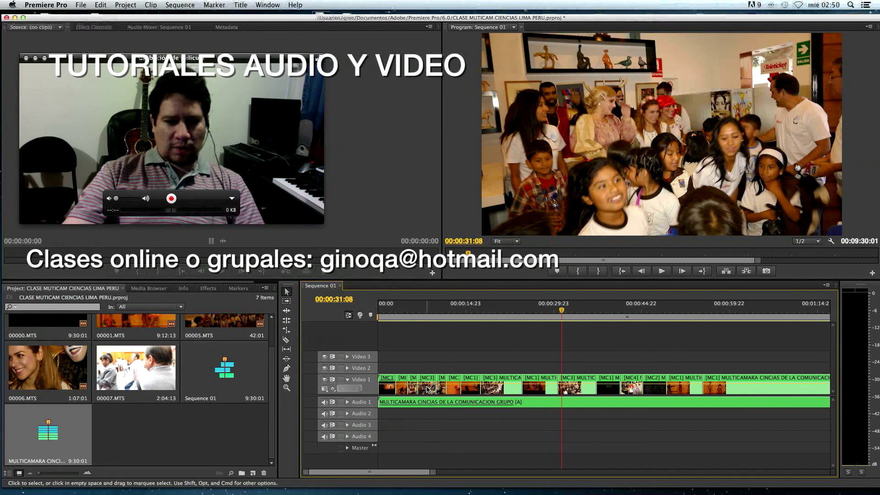
key(Home)
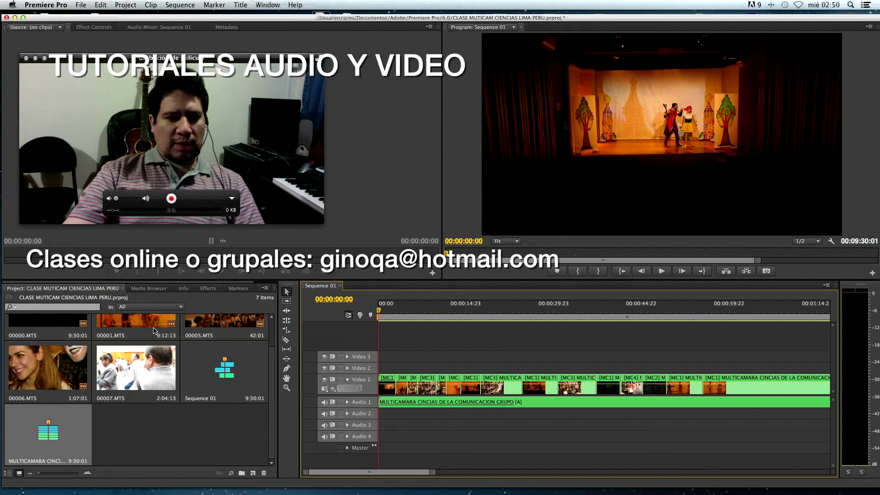
Drop Cross Dissolve from Video Transitions > Dissolve onto six early camera cuts on Video 1.
click(210, 289)
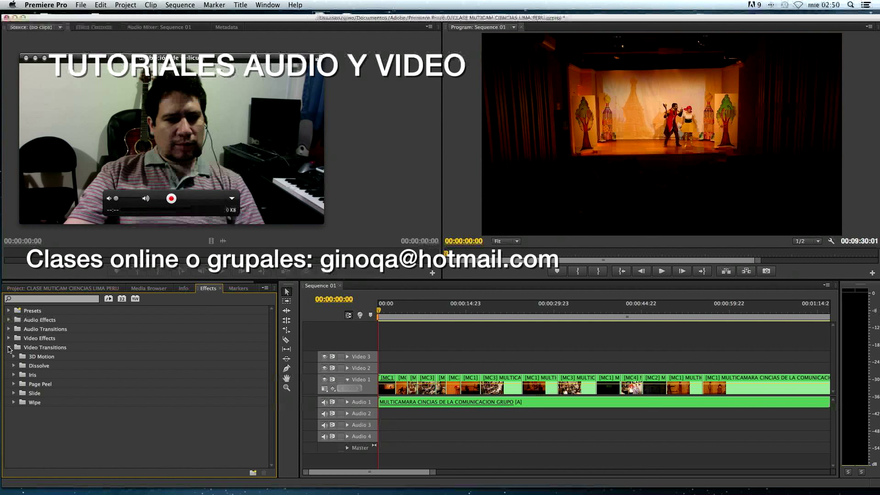
click(14, 366)
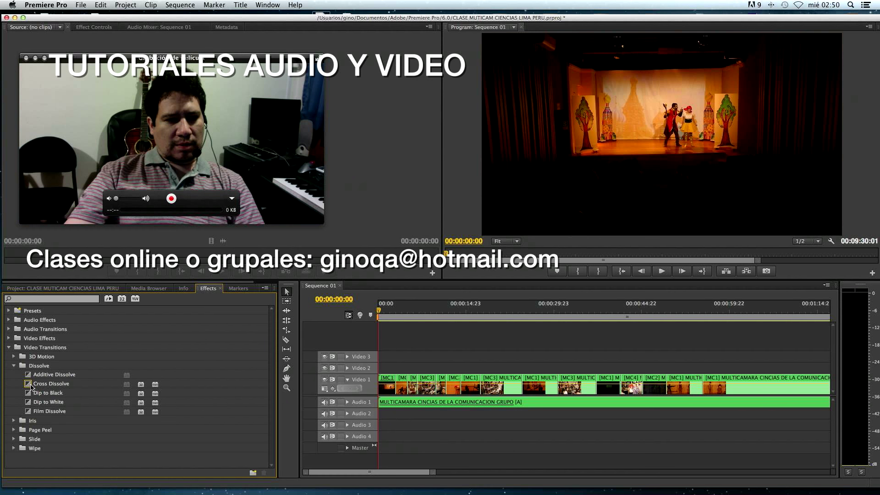
drag(30, 386, 394, 390)
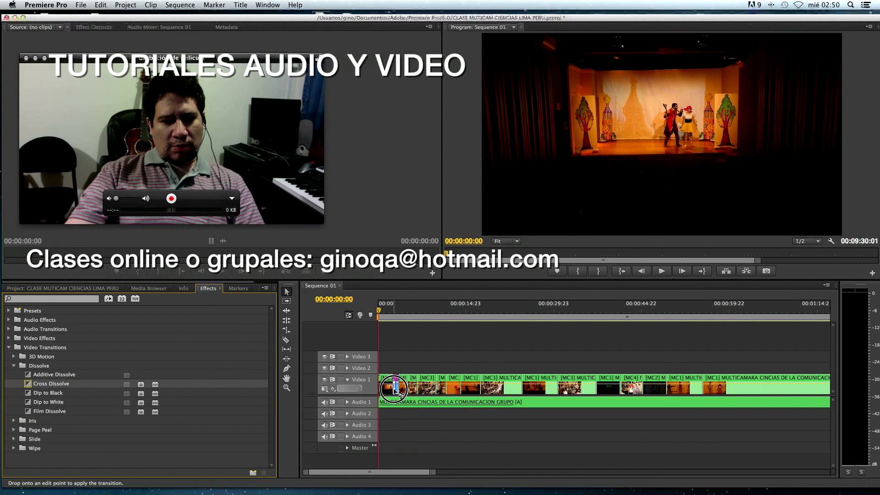
drag(28, 384, 347, 392)
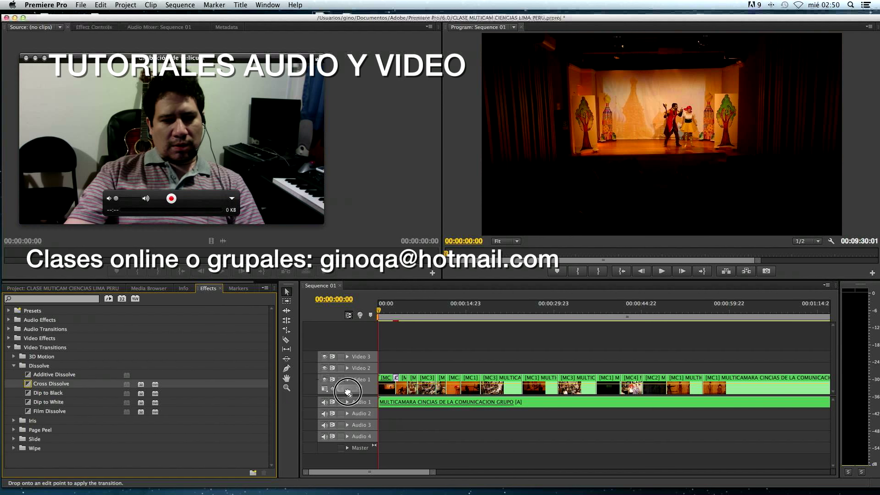
drag(438, 390, 436, 389)
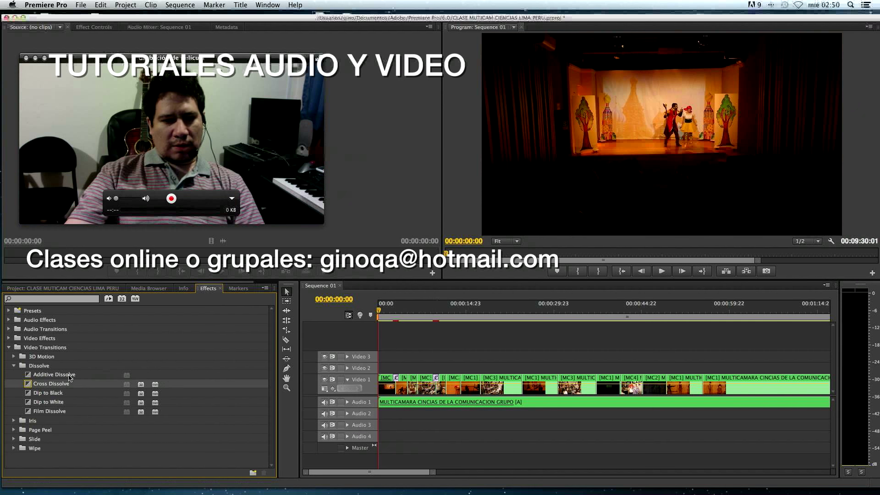
drag(26, 387, 383, 394)
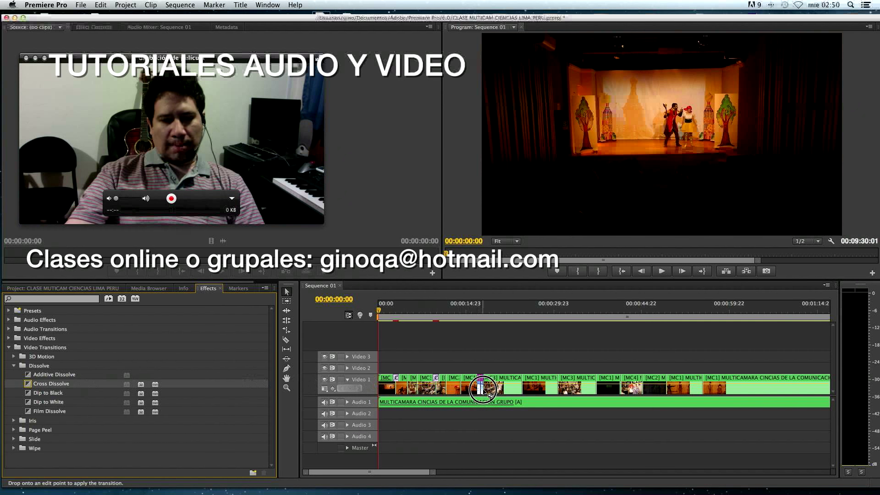
drag(488, 393, 482, 390)
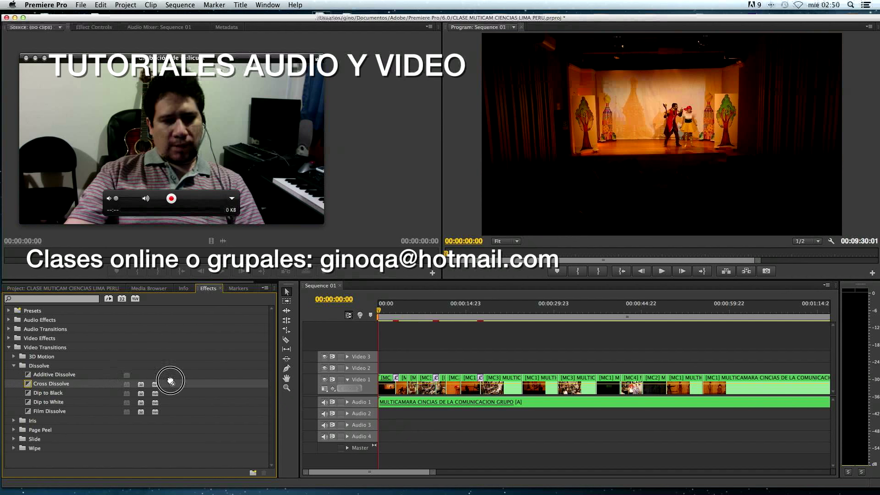
drag(170, 381, 522, 389)
click(401, 314)
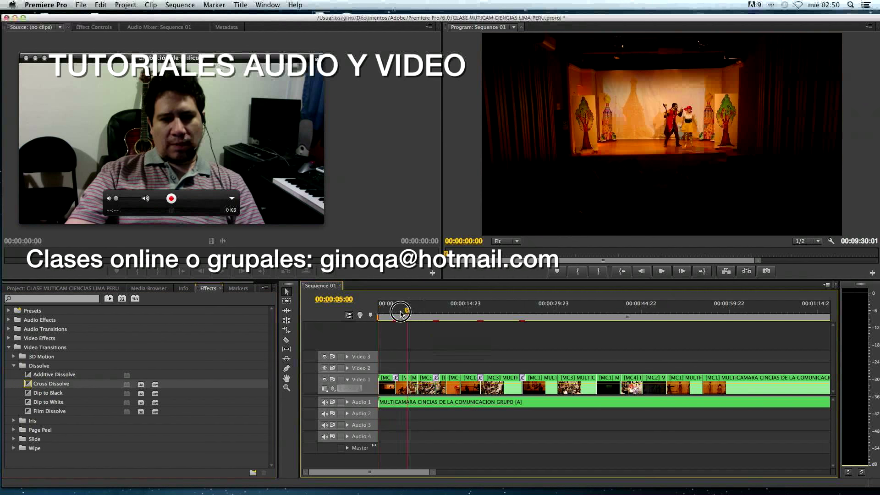
key(space)
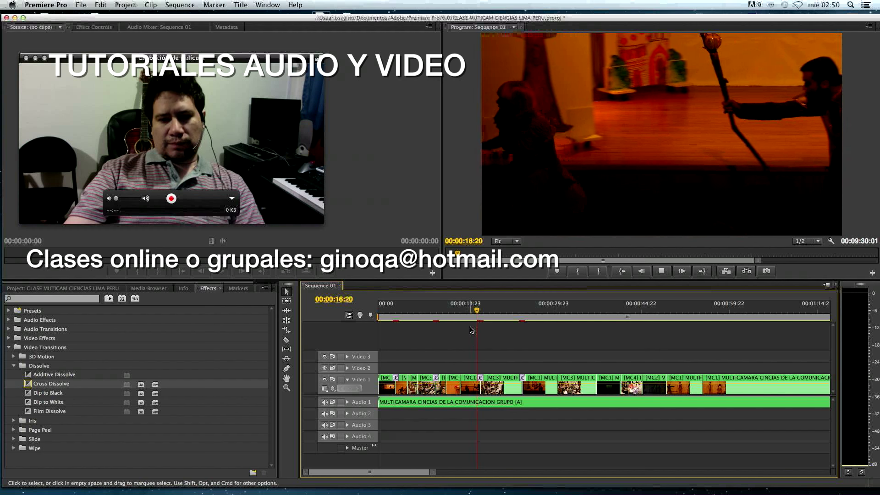
key(space)
drag(471, 314, 453, 310)
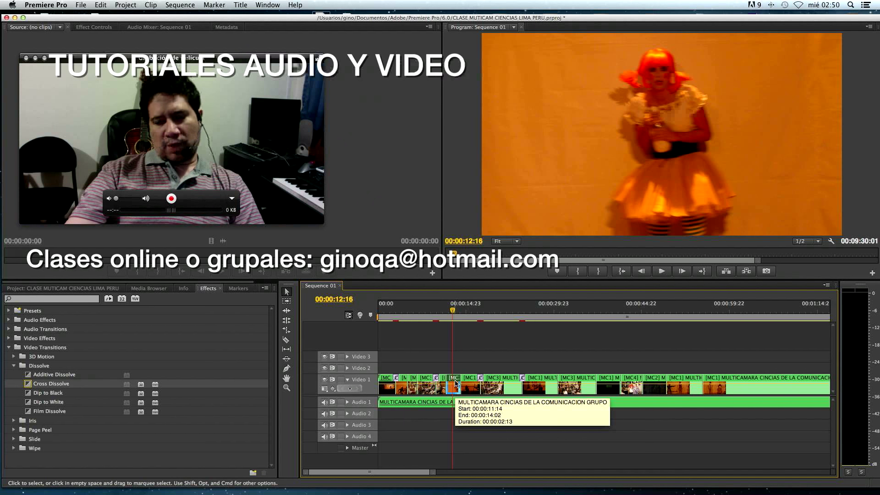
right_click(455, 383)
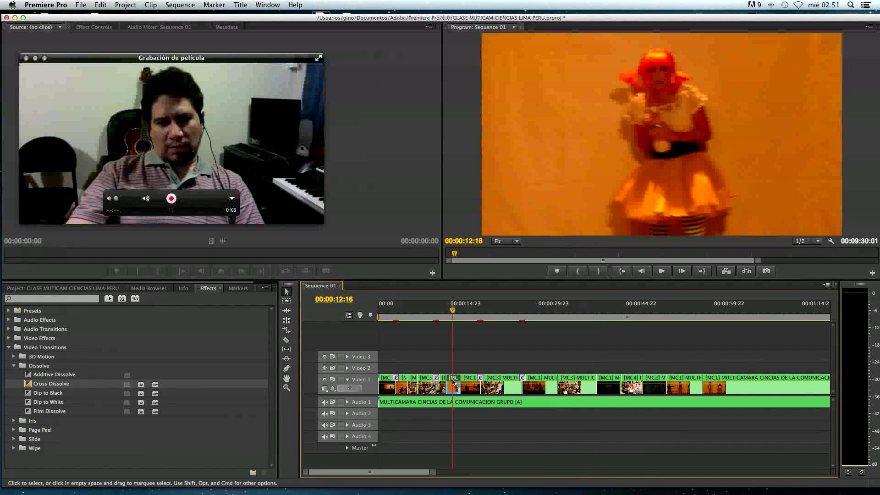
right_click(452, 381)
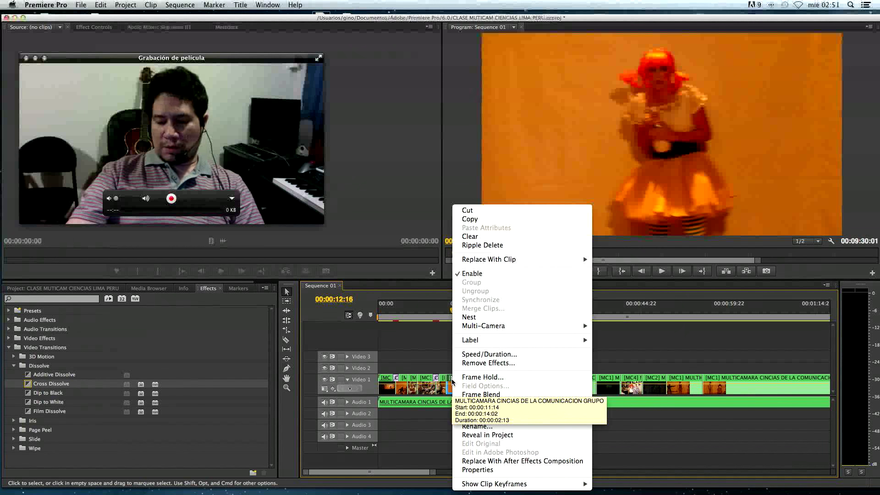
mouse_move(482, 325)
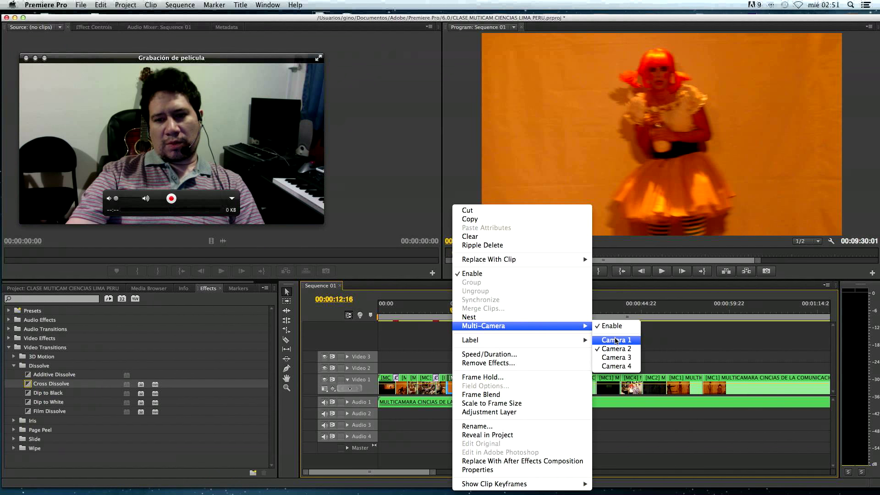
click(617, 340)
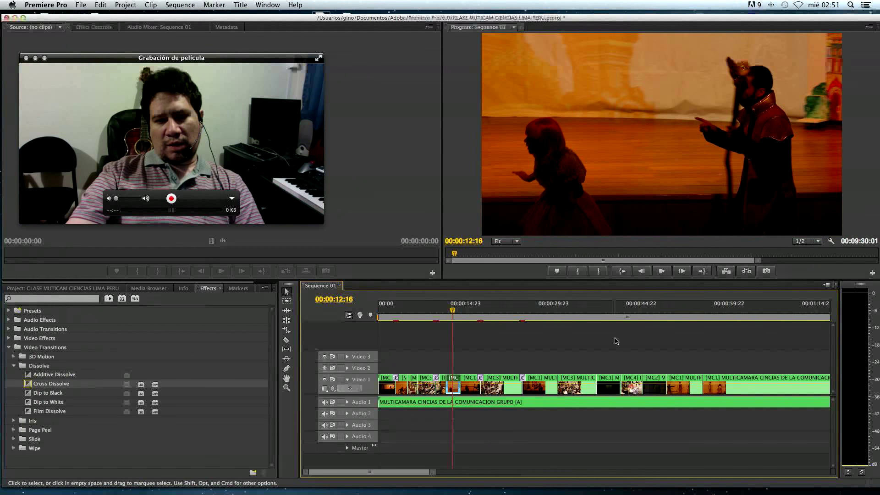
click(434, 316)
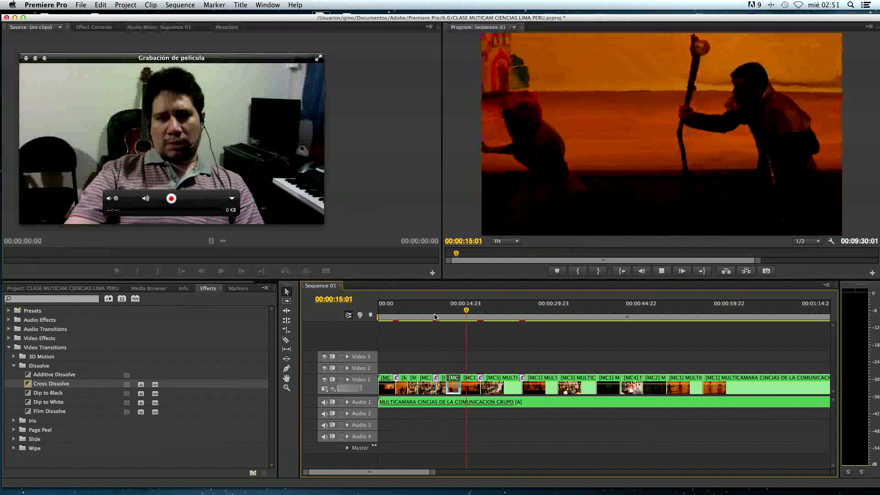
key(space)
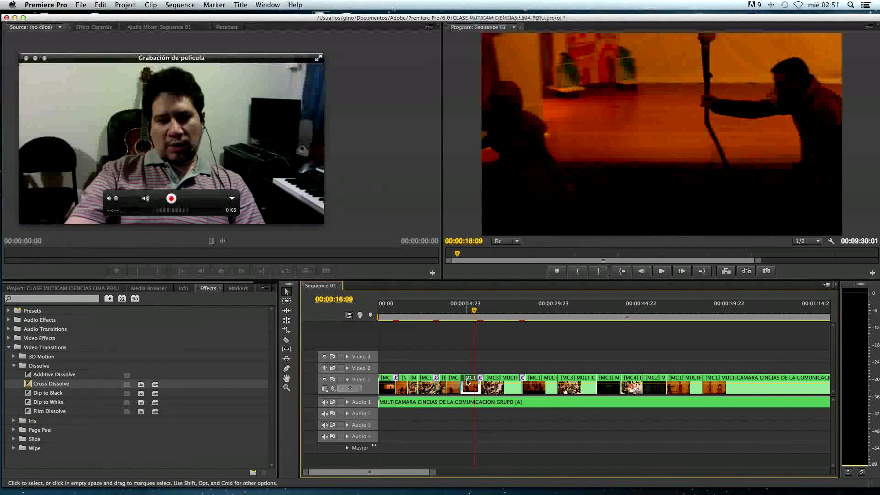
right_click(466, 382)
mouse_move(499, 327)
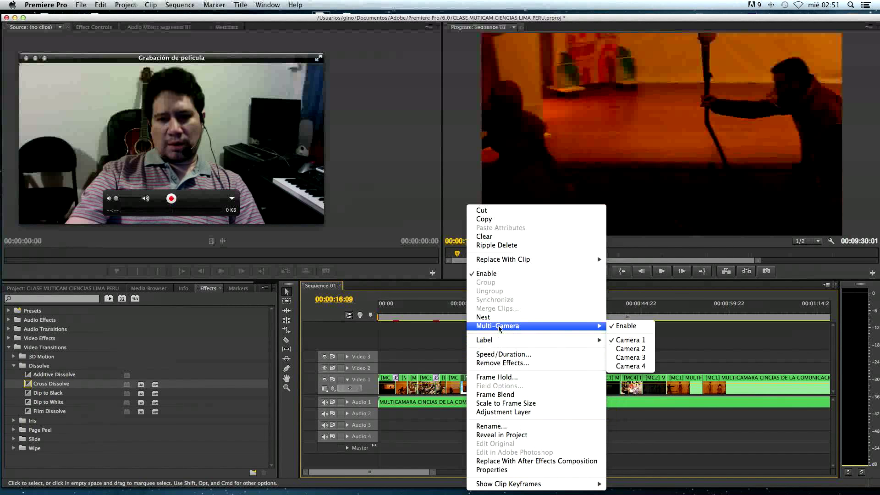
click(630, 348)
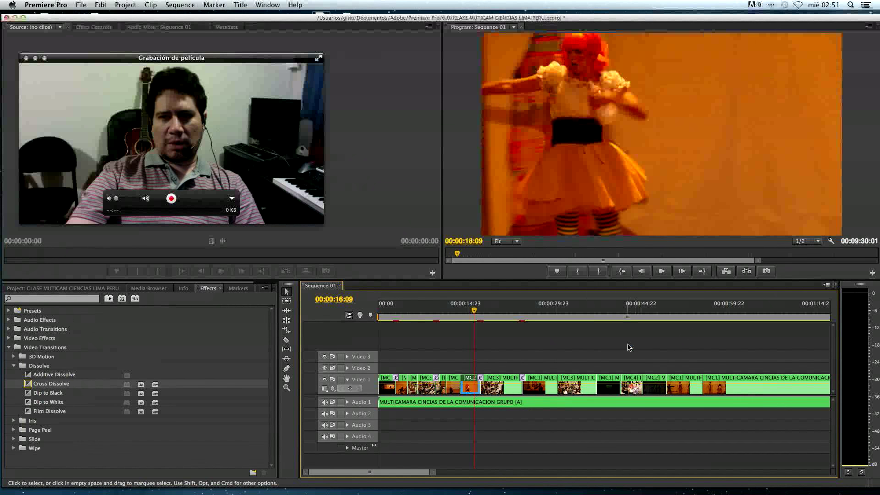
click(445, 318)
key(space)
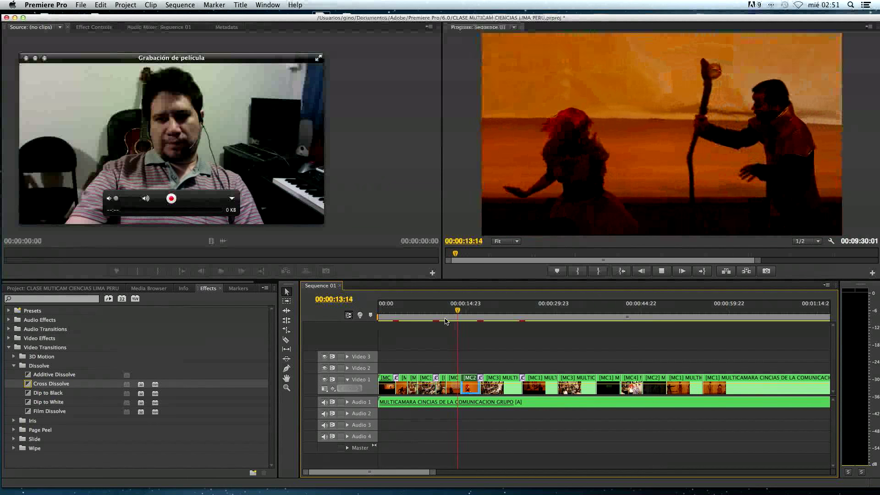
key(space)
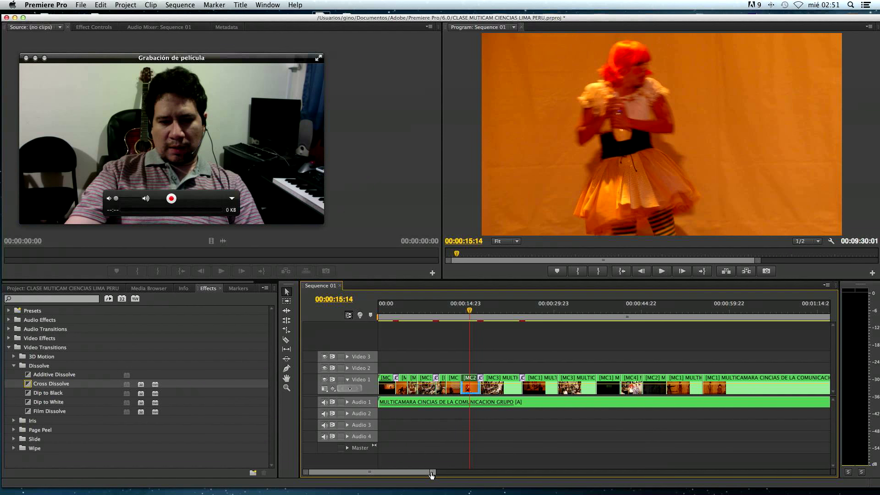
Trim the MC1/MC2 edit point later, preview it, and park the playhead at 00:00:13:05.
drag(431, 474, 396, 474)
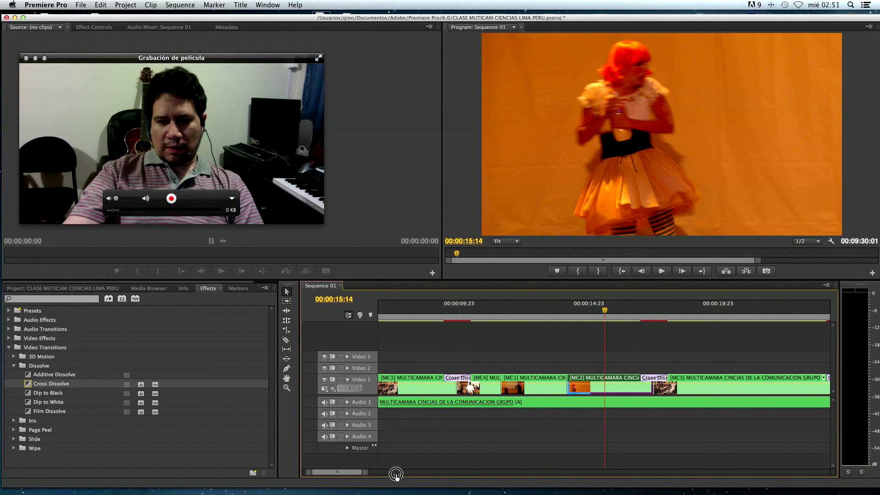
click(561, 382)
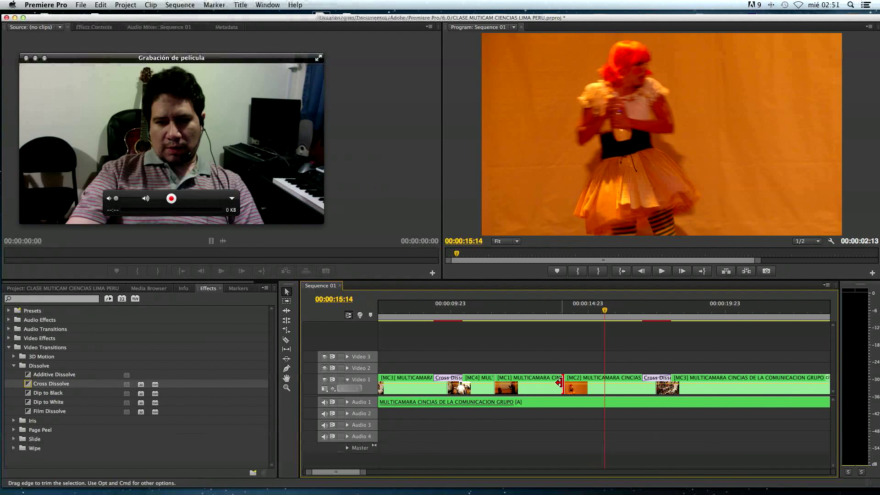
key(space)
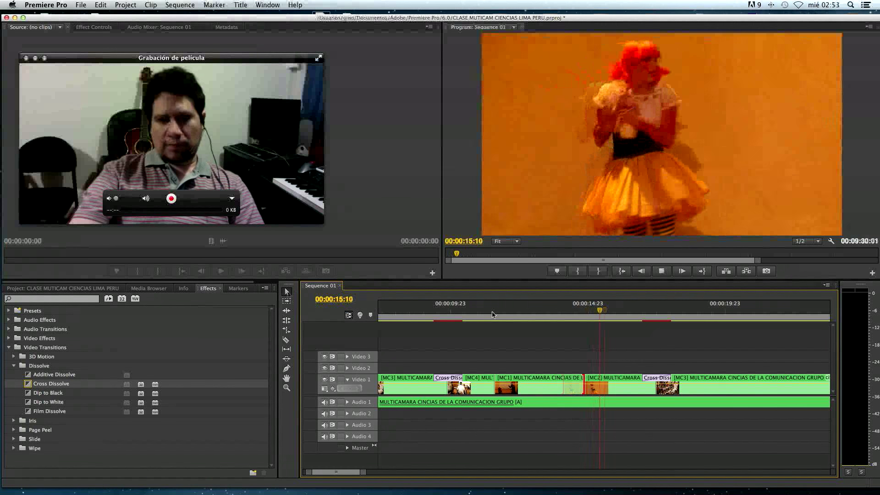
mouse_move(498, 319)
mouse_down()
mouse_move(426, 319)
mouse_move(552, 317)
mouse_up()
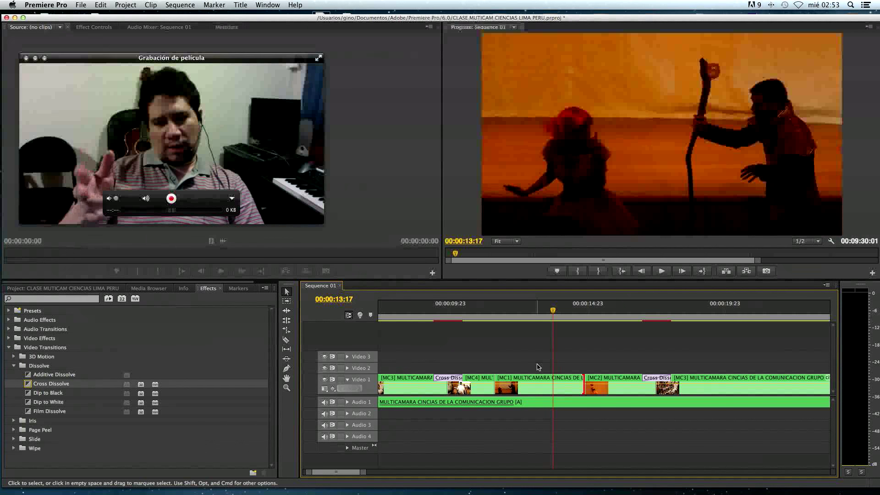
click(538, 367)
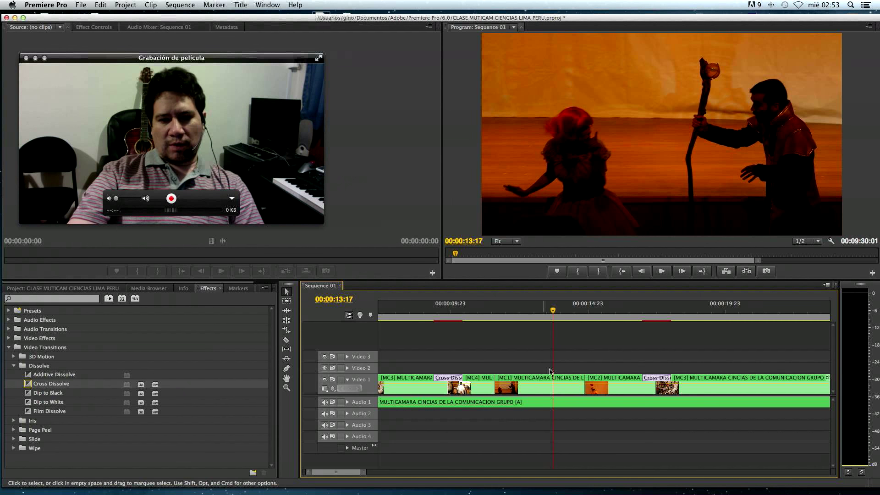
click(606, 314)
drag(606, 313, 540, 313)
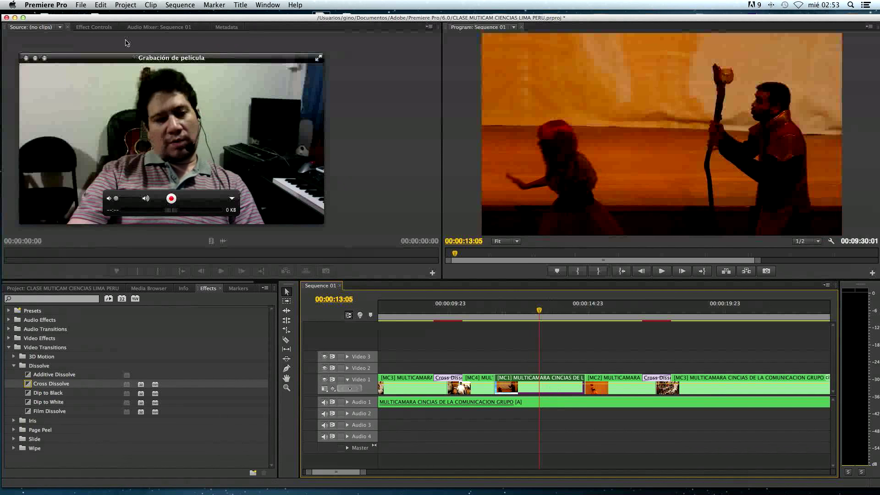
Apply RGB Curves from Video Effects > Color Correction to the multicam clip.
click(105, 29)
drag(115, 58, 622, 143)
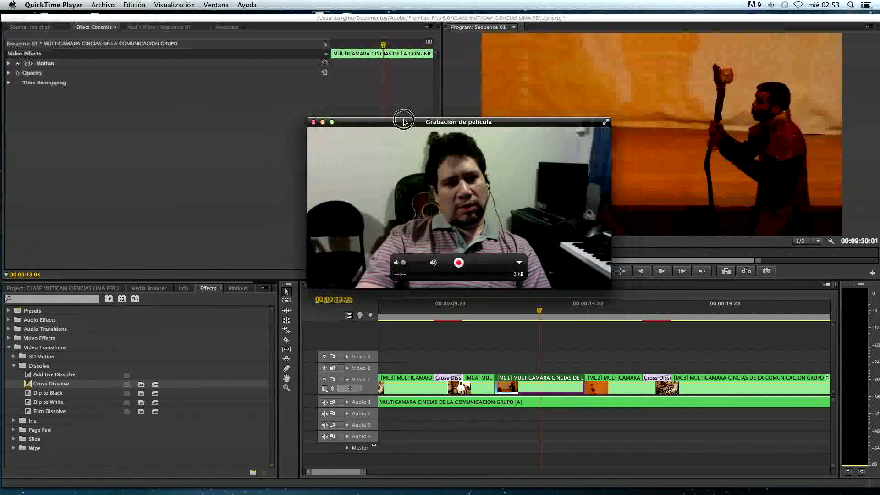
drag(622, 143, 391, 119)
click(261, 95)
scroll(87, 413, down, 5)
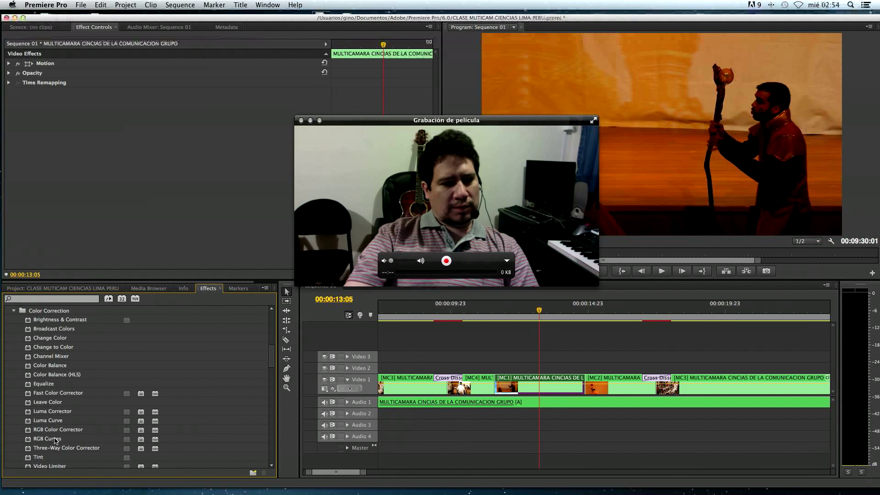
drag(54, 439, 92, 204)
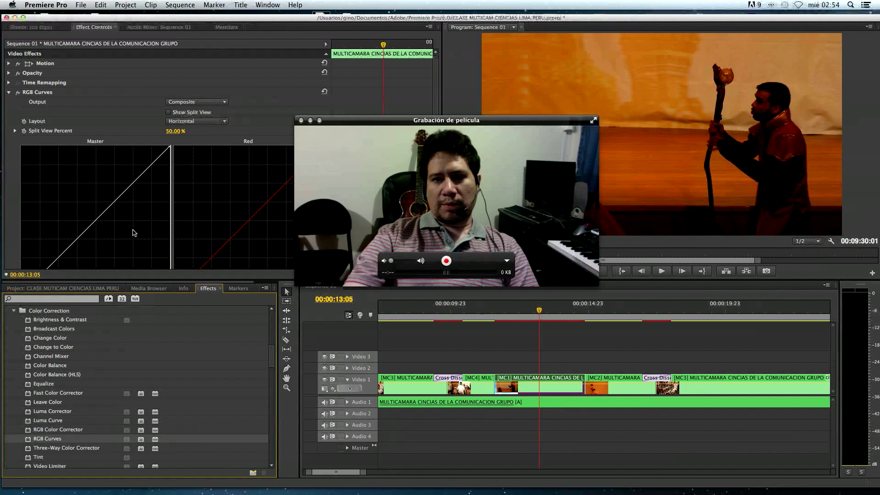
Move the recording window aside and scroll Effect Controls to the RGB Curves Master curve.
click(430, 122)
drag(430, 121, 224, 365)
scroll(278, 170, down, 2)
scroll(278, 170, down, 1)
scroll(278, 170, up, 1)
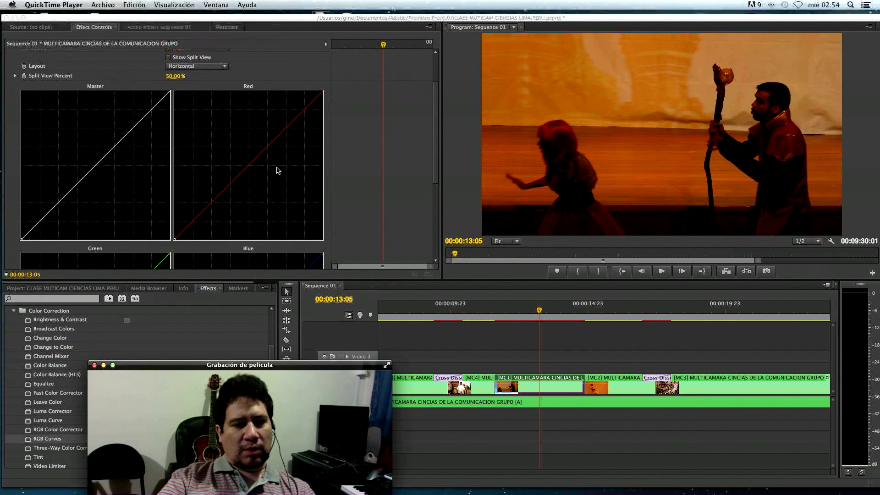
scroll(278, 170, down, 4)
scroll(278, 171, up, 2)
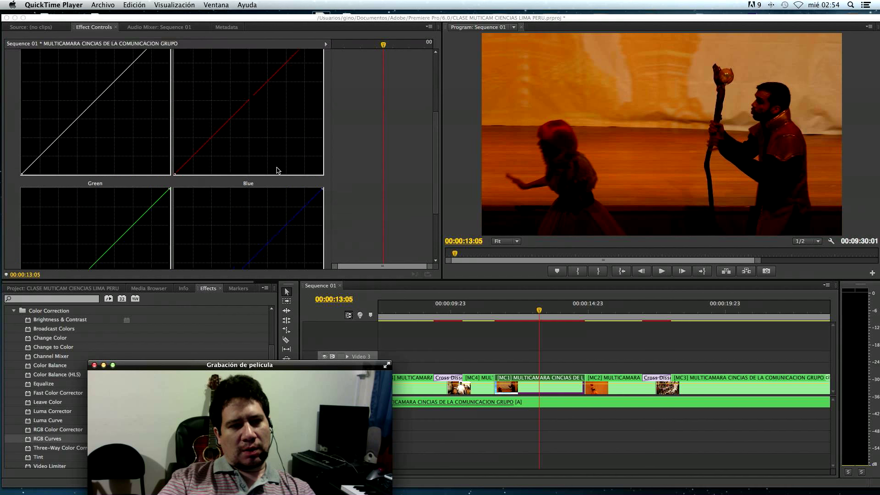
scroll(277, 169, up, 2)
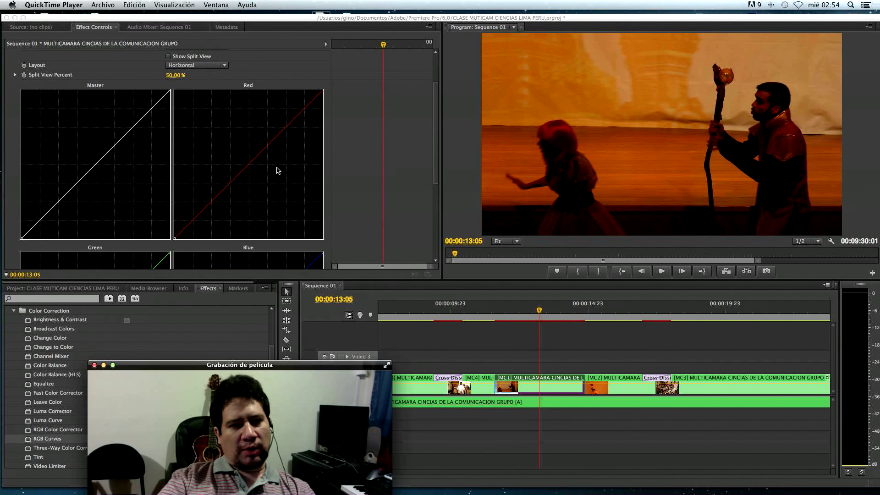
click(89, 160)
Lift the Master curve, adjust an added upper point, and lower the Red midtones.
click(88, 162)
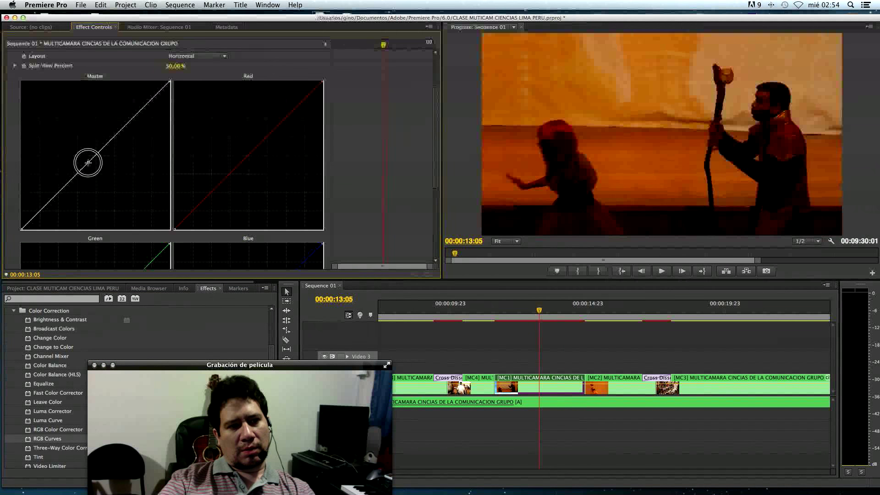
mouse_move(90, 162)
mouse_down()
mouse_move(74, 146)
mouse_move(61, 159)
mouse_move(75, 188)
mouse_move(36, 201)
mouse_up()
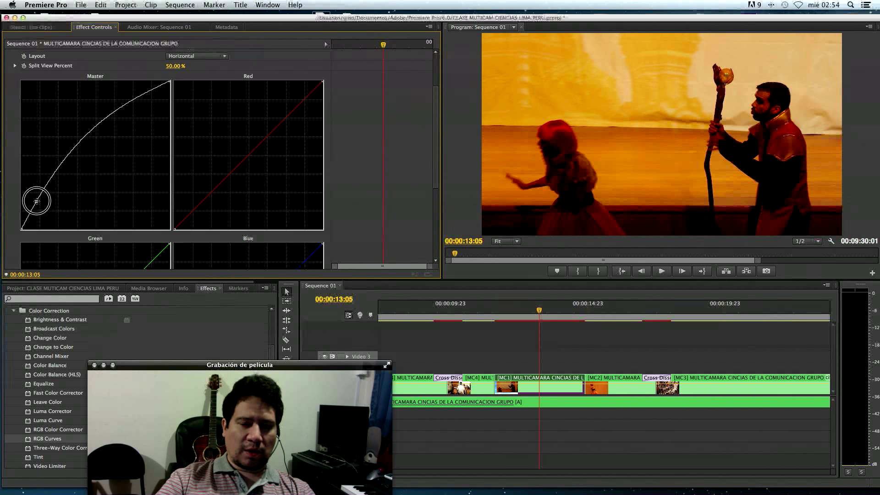
scroll(110, 124, down, 1)
drag(110, 107, 110, 126)
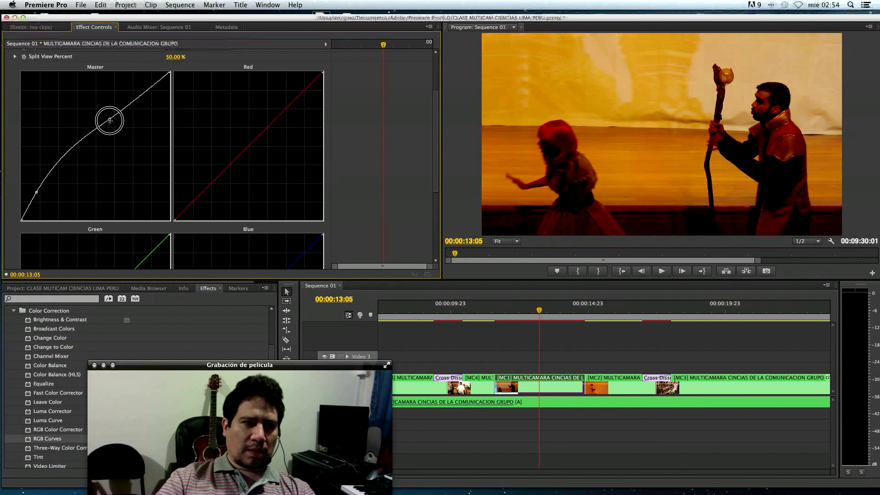
drag(110, 122, 110, 118)
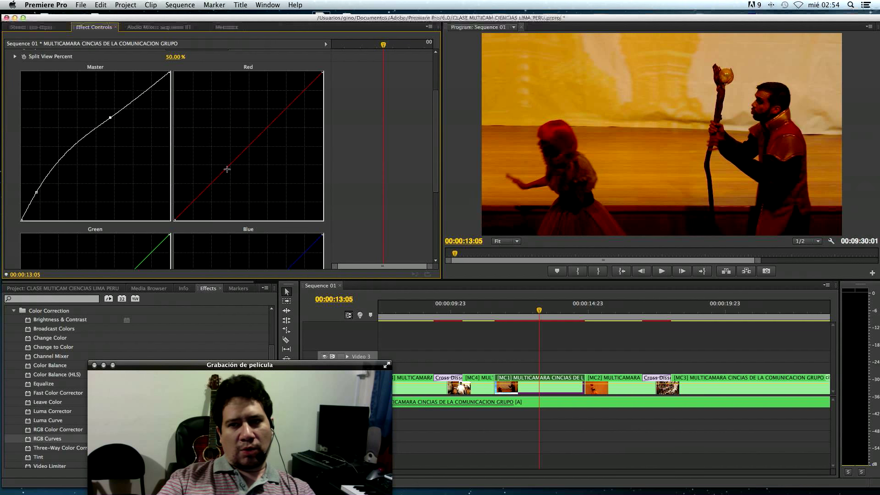
mouse_move(228, 171)
mouse_down()
mouse_move(234, 181)
mouse_move(226, 165)
mouse_up()
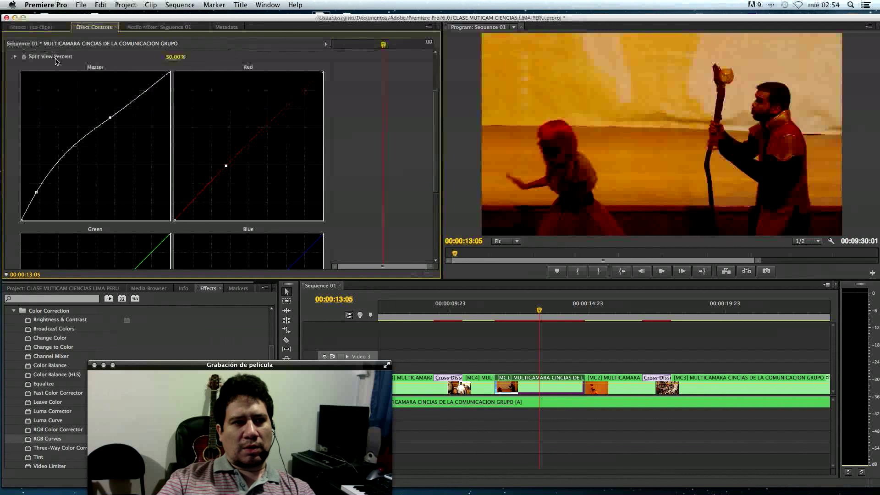
Toggle the RGB Curves effect off and on to compare the correction.
scroll(55, 62, up, 5)
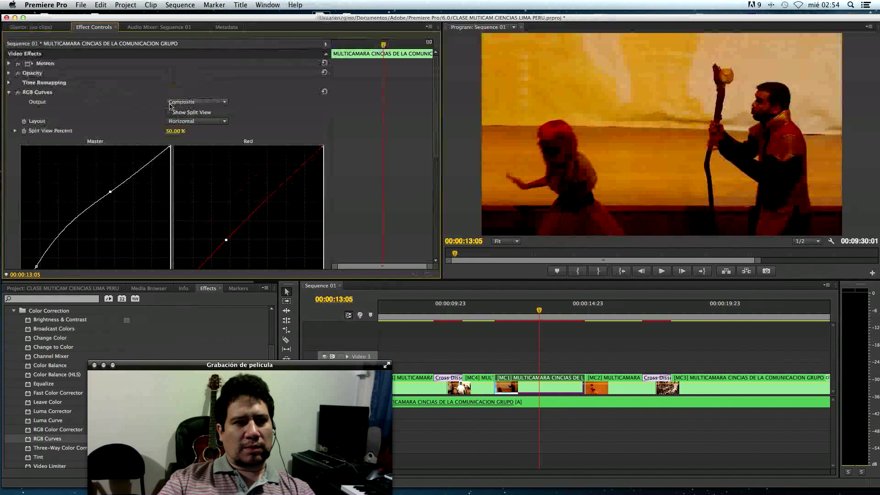
click(18, 92)
scroll(20, 93, down, 1)
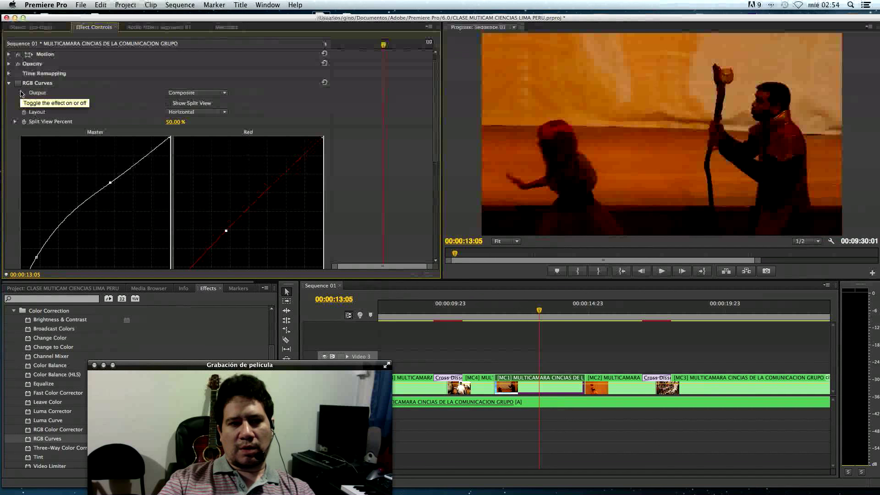
click(18, 84)
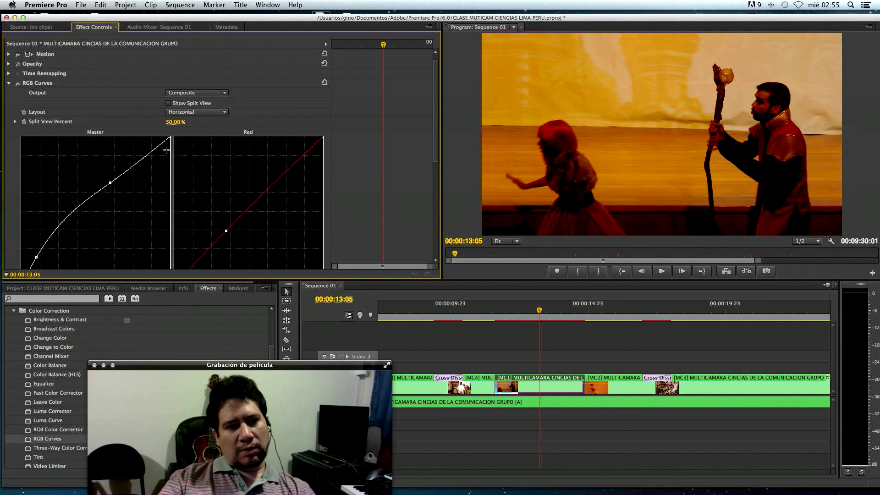
scroll(353, 182, down, 2)
scroll(353, 182, down, 1)
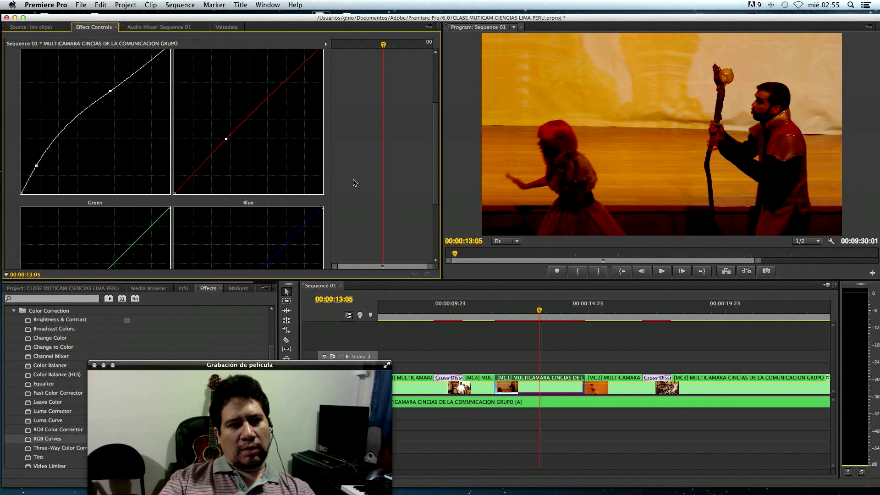
scroll(354, 182, down, 2)
scroll(355, 183, down, 1)
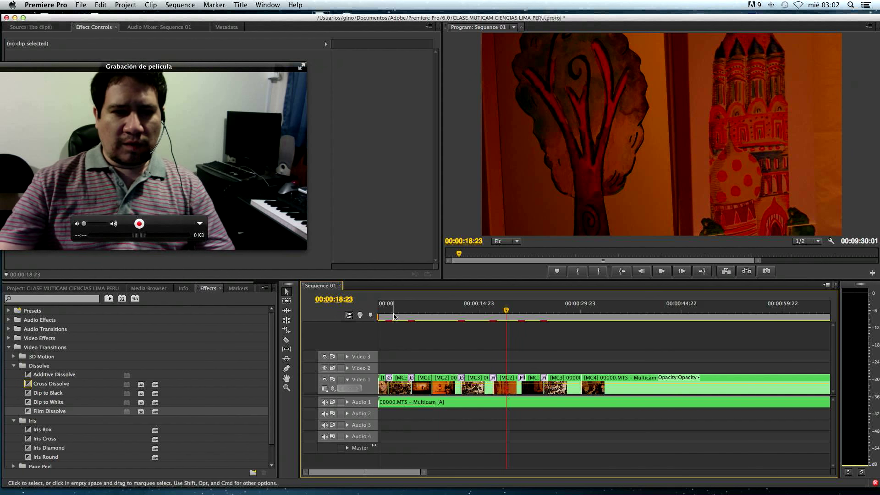
Return to the sequence start, target Video 1, and load 00000.MTS - Multicam into the Source Monitor.
drag(387, 317, 378, 316)
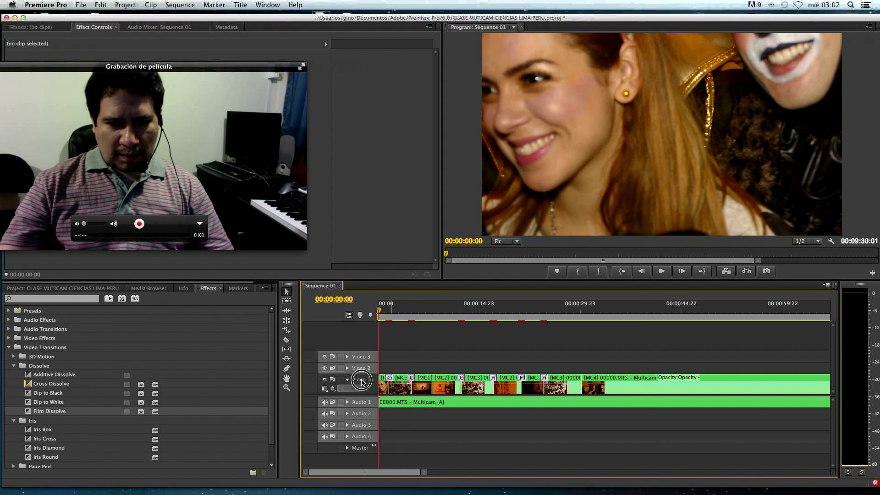
click(361, 380)
click(72, 289)
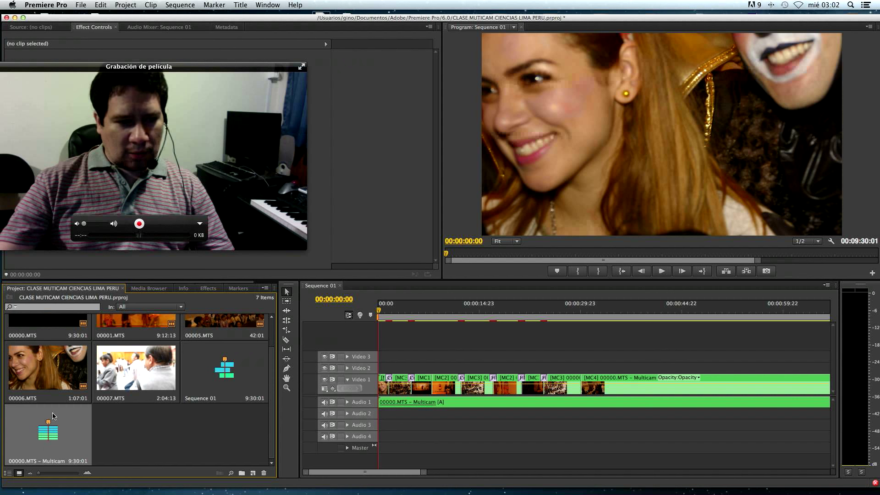
double_click(49, 434)
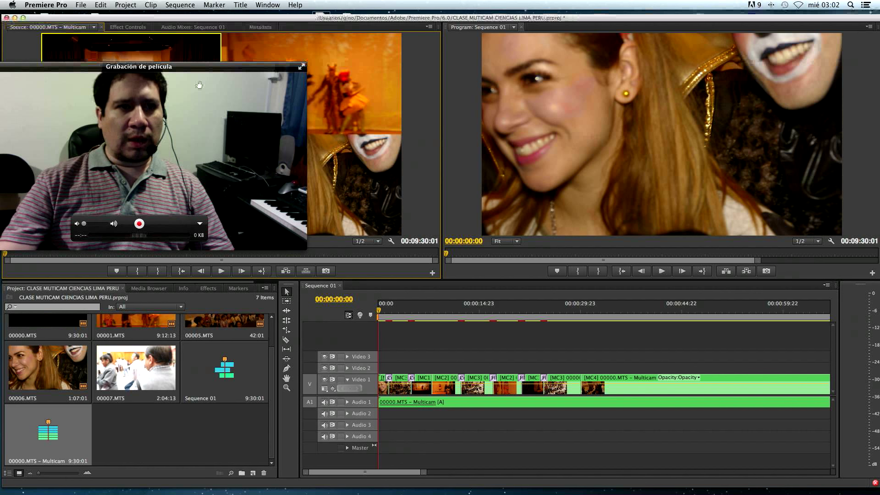
mouse_move(186, 72)
mouse_down()
mouse_move(795, 136)
mouse_move(796, 106)
mouse_up()
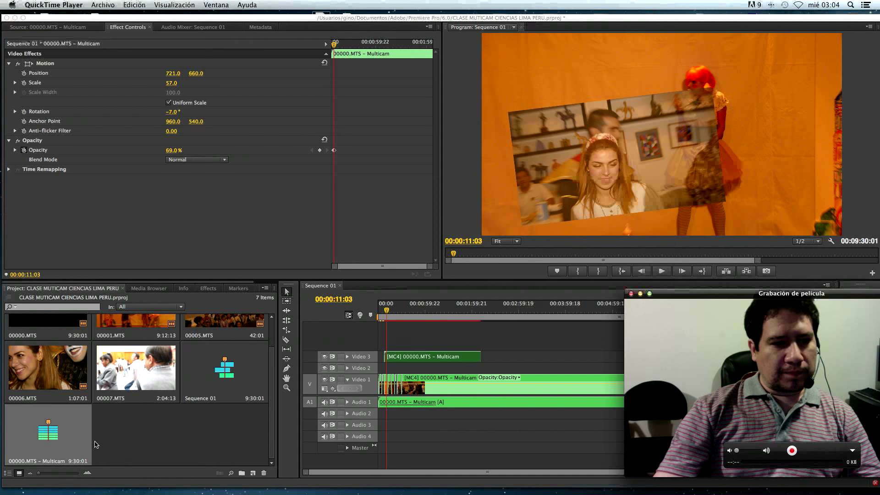
Bring the editing project forward and open Sequence 01, with multicam clips on Video 1 and 3.
right_click(72, 438)
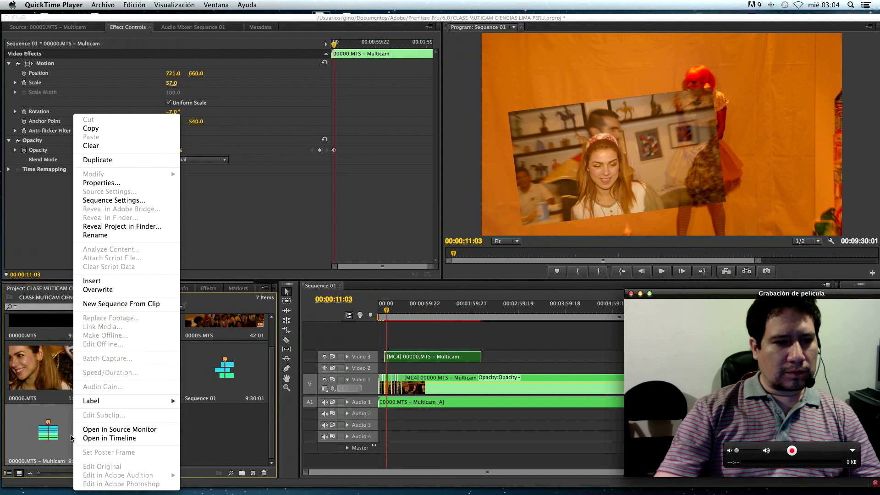
click(164, 438)
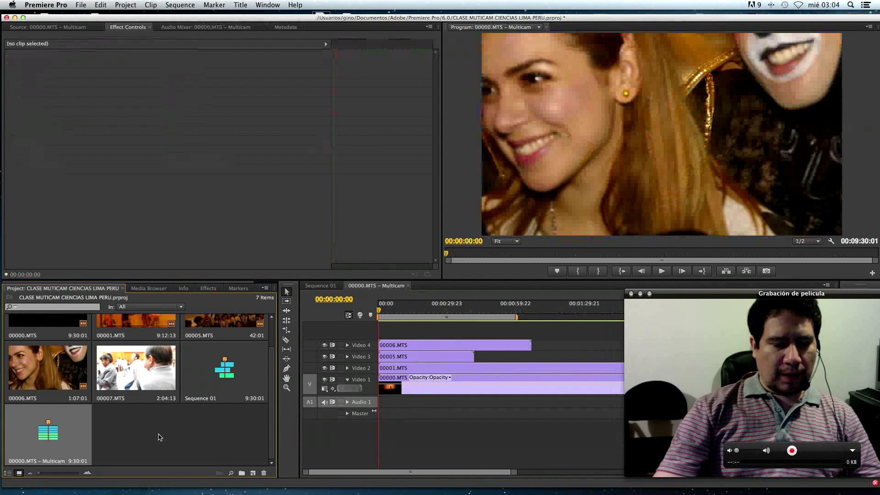
click(144, 429)
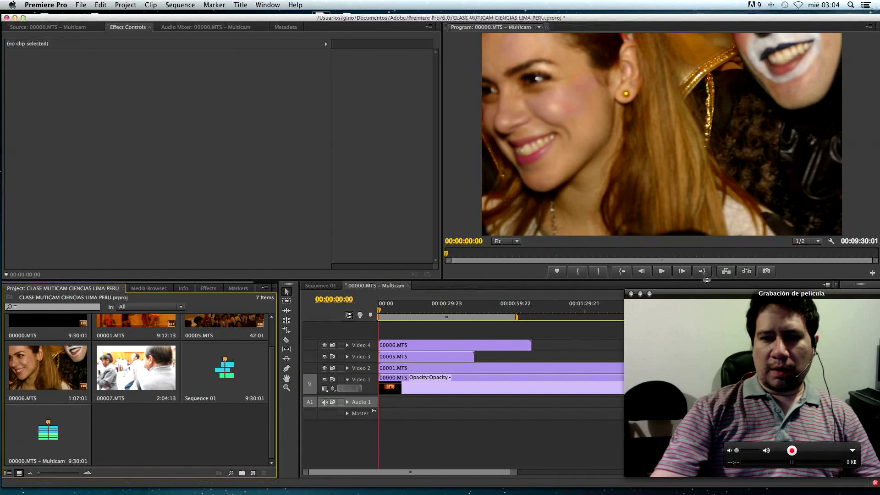
mouse_move(698, 297)
mouse_down()
mouse_move(203, 62)
mouse_move(109, 63)
mouse_up()
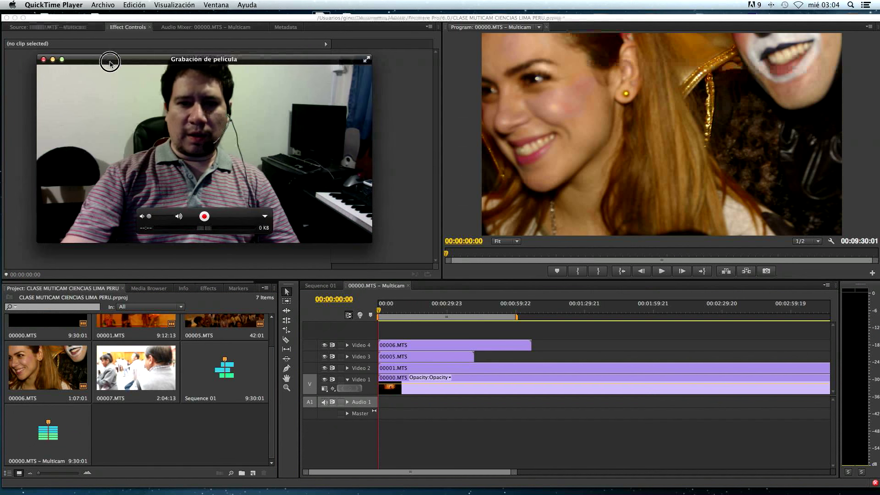
click(139, 439)
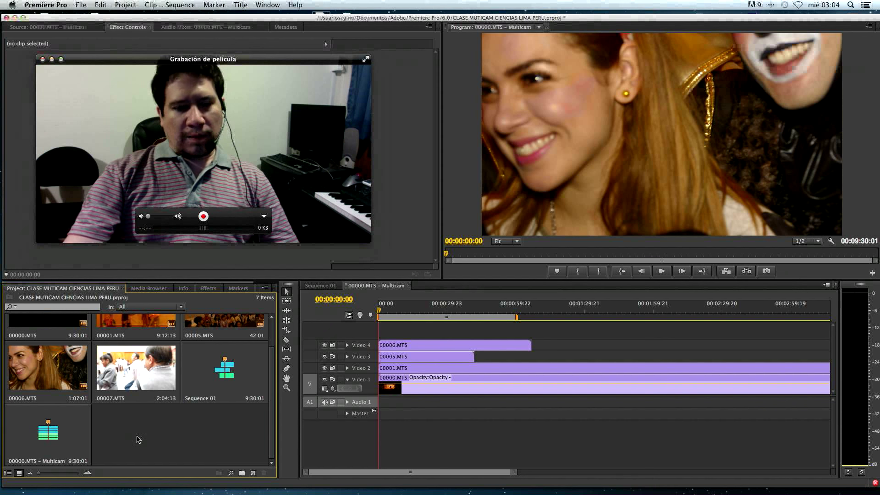
double_click(208, 387)
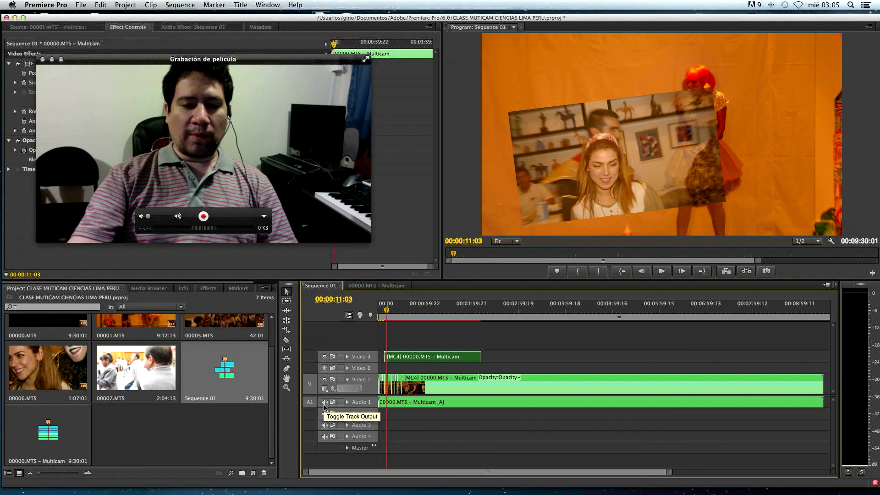
right_click(47, 435)
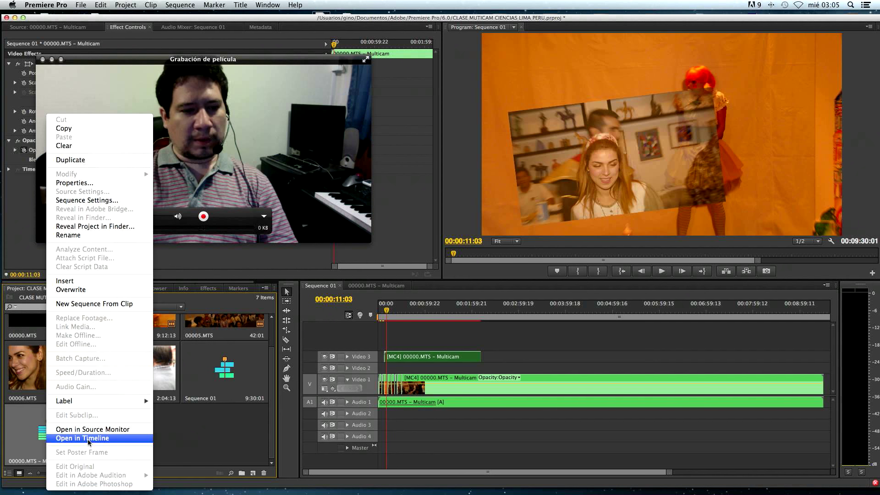
Open 00000.MTS – Multicam in its own timeline, showing 00000, 00001, 00005 and 00006.MTS stacked.
click(89, 438)
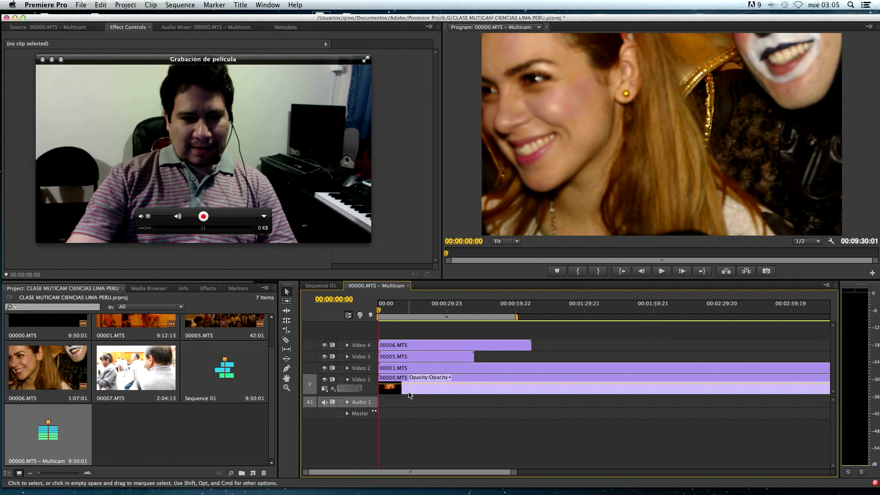
Shift 00001.MTS slightly later on Video 2 and drop 00007.MTS onto Video 4.
click(401, 368)
drag(402, 370, 406, 370)
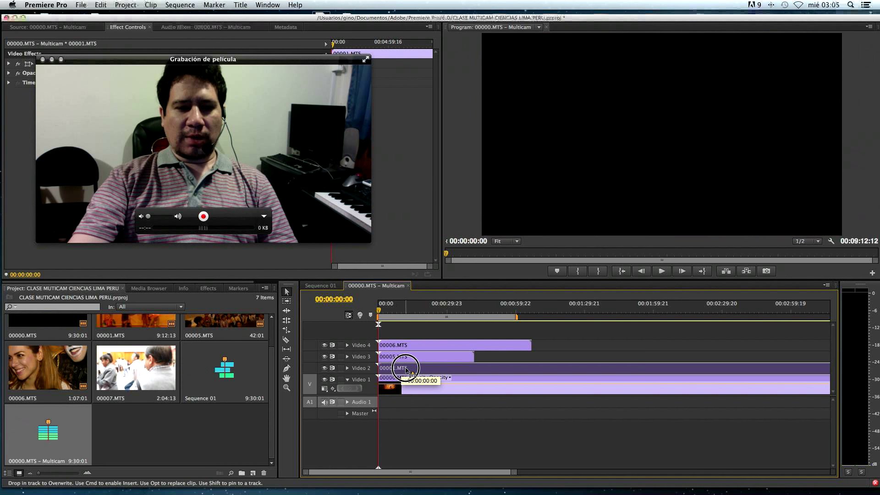
drag(406, 370, 485, 345)
click(406, 346)
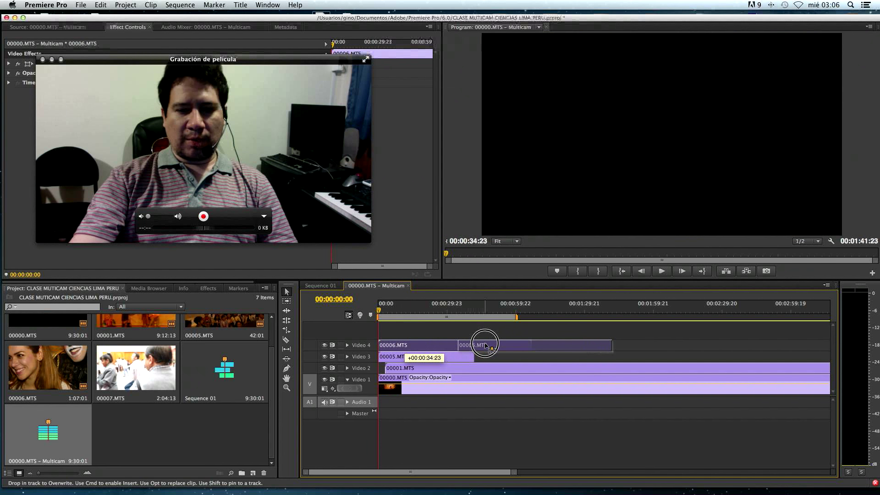
mouse_move(135, 367)
mouse_down()
mouse_move(343, 372)
mouse_move(628, 345)
mouse_up()
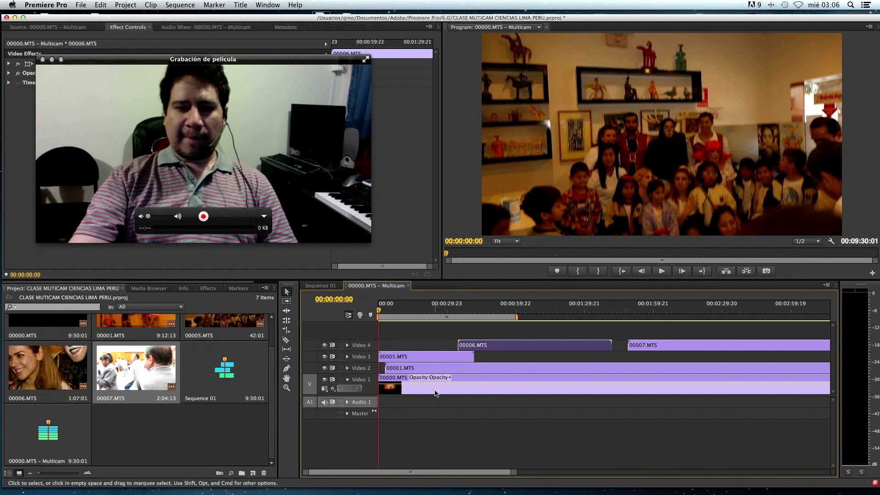
drag(427, 367, 432, 367)
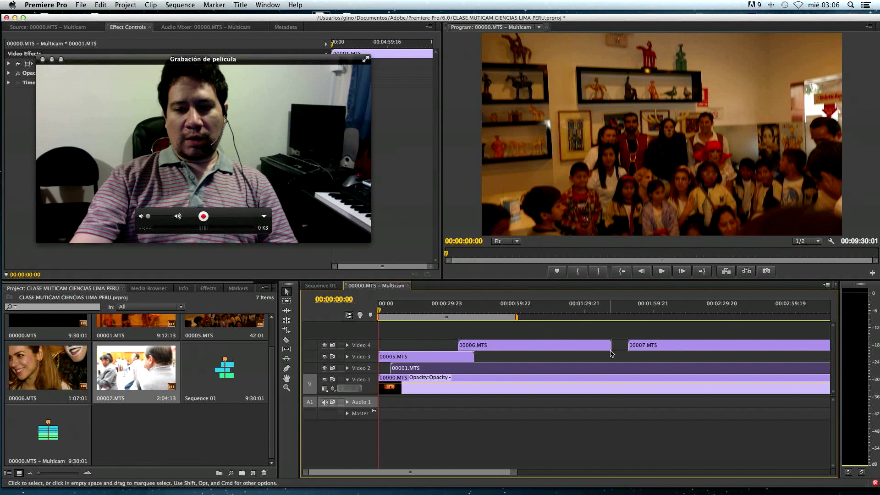
Reposition 00007.MTS after 00006.MTS on Video 4, near 00:01:49, and hide Video 4's output.
click(640, 347)
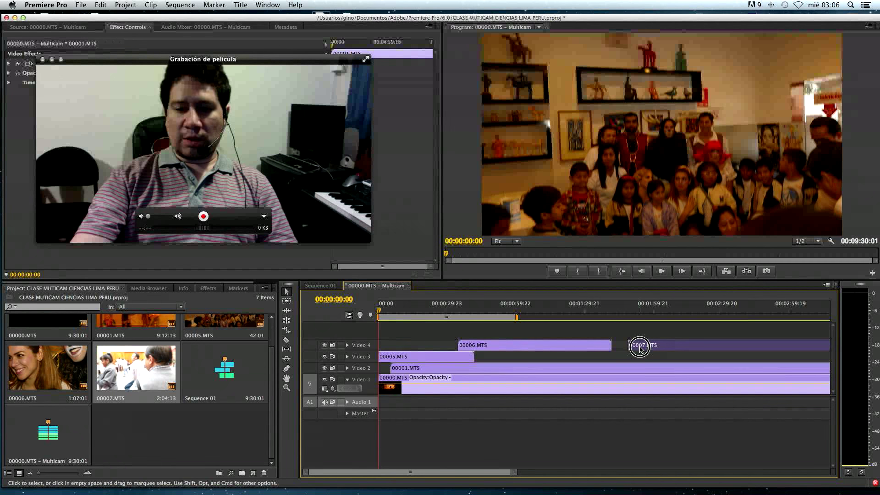
drag(640, 347, 652, 349)
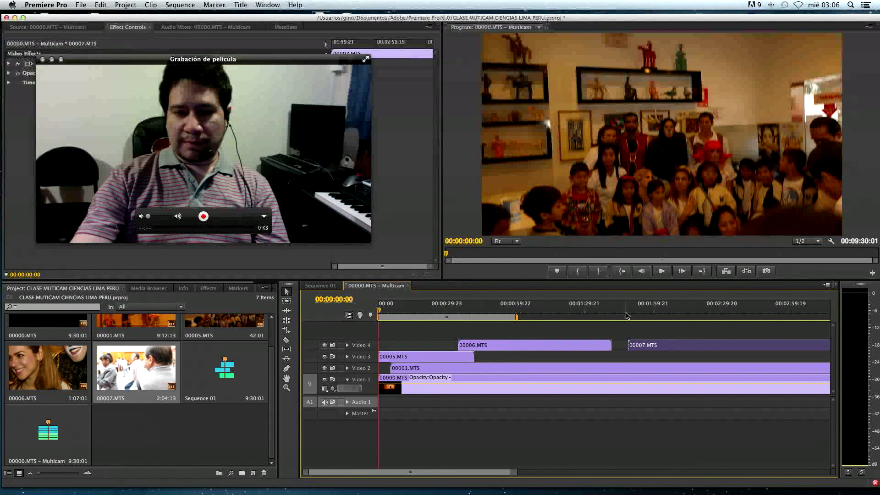
click(324, 345)
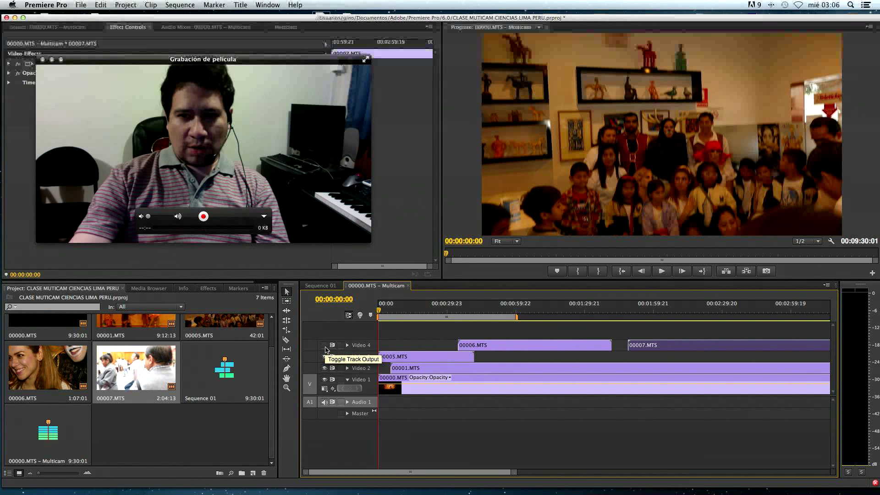
Toggle Video 2–4 output off and on to preview each camera, then restore all tracks.
click(324, 345)
click(640, 312)
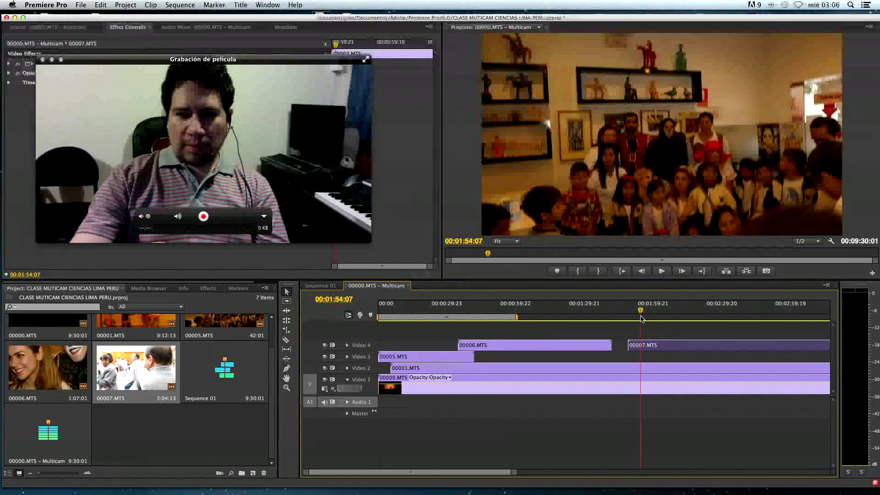
click(324, 345)
click(324, 357)
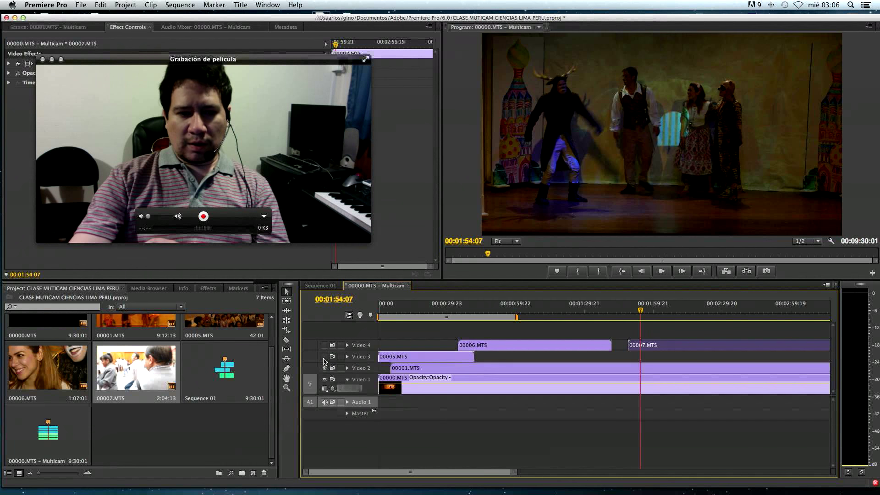
click(325, 368)
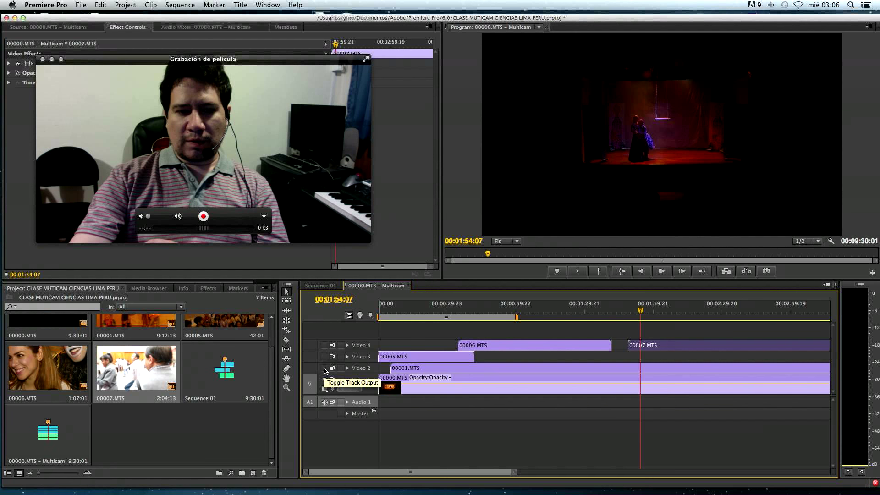
click(324, 368)
click(324, 356)
click(474, 308)
click(324, 345)
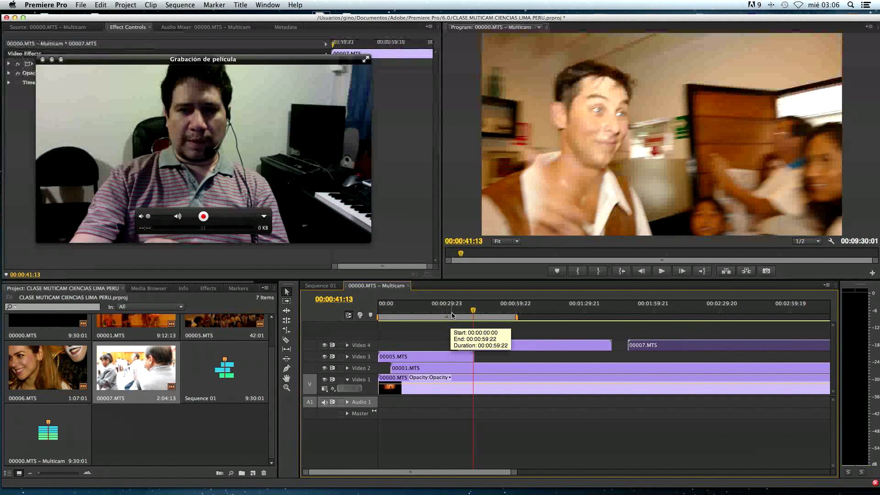
Move 00005.MTS three seconds later on Video 3 and switch off Video 4's output.
click(468, 308)
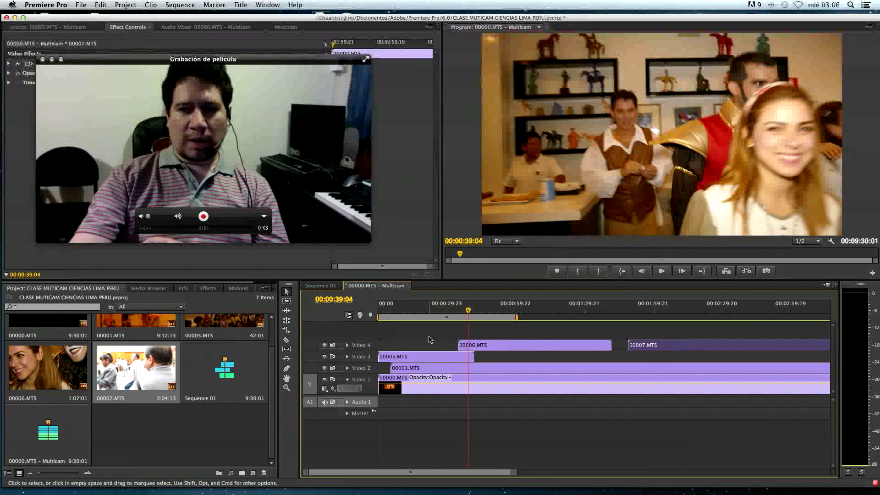
click(473, 308)
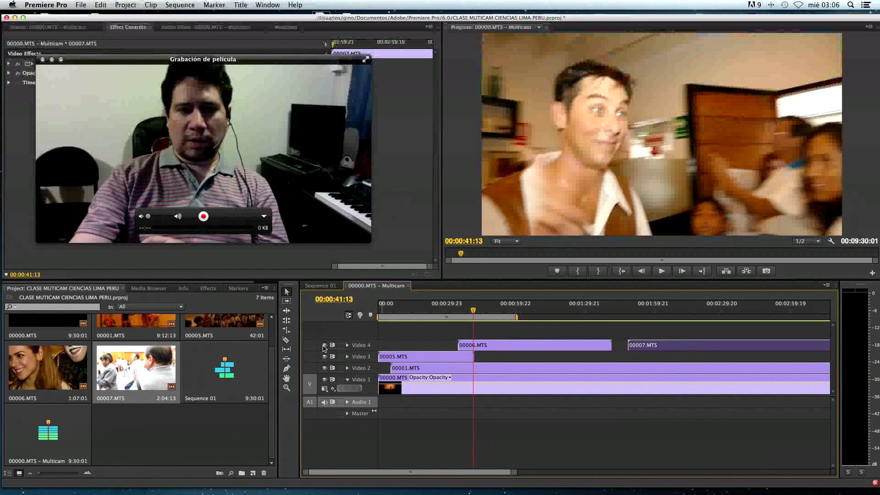
drag(455, 358, 454, 358)
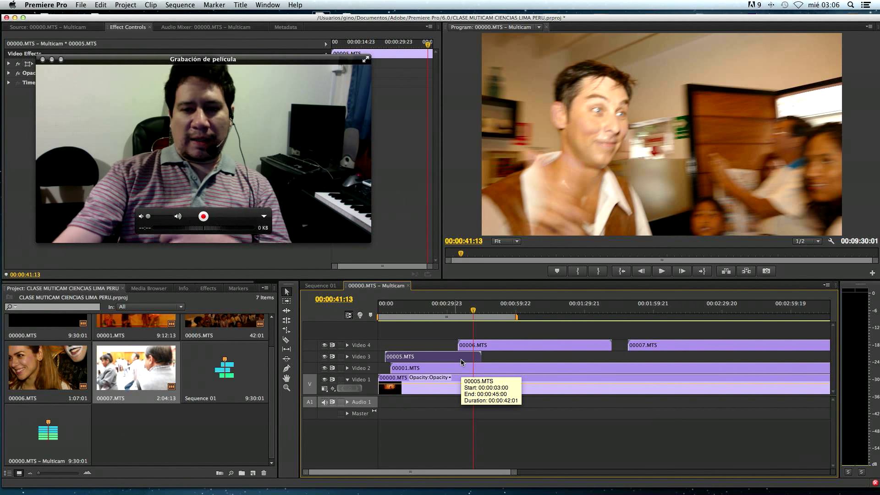
click(441, 369)
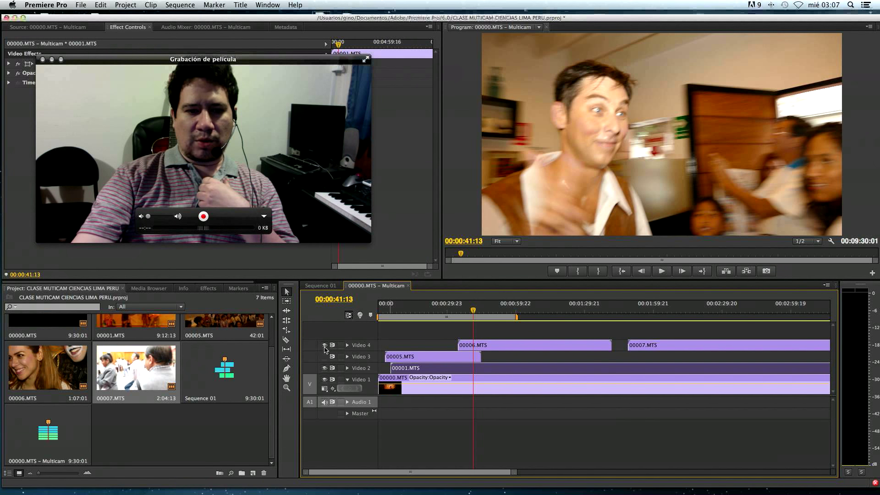
click(324, 345)
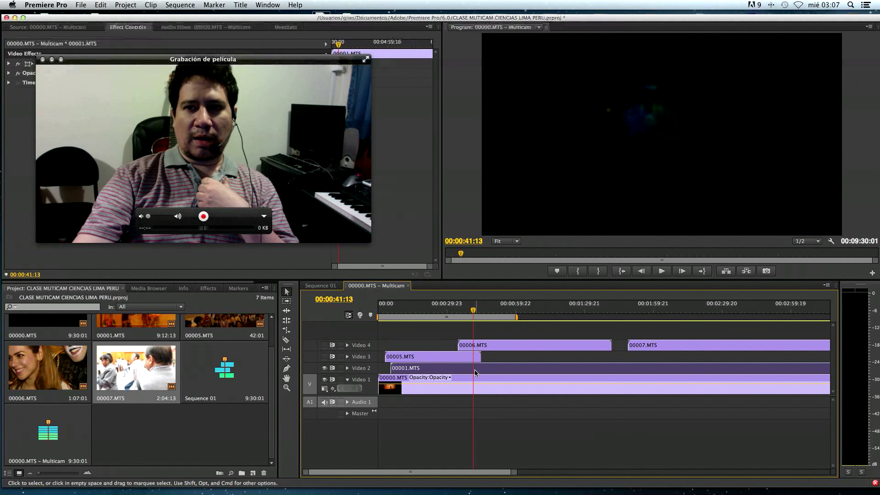
drag(462, 310, 495, 316)
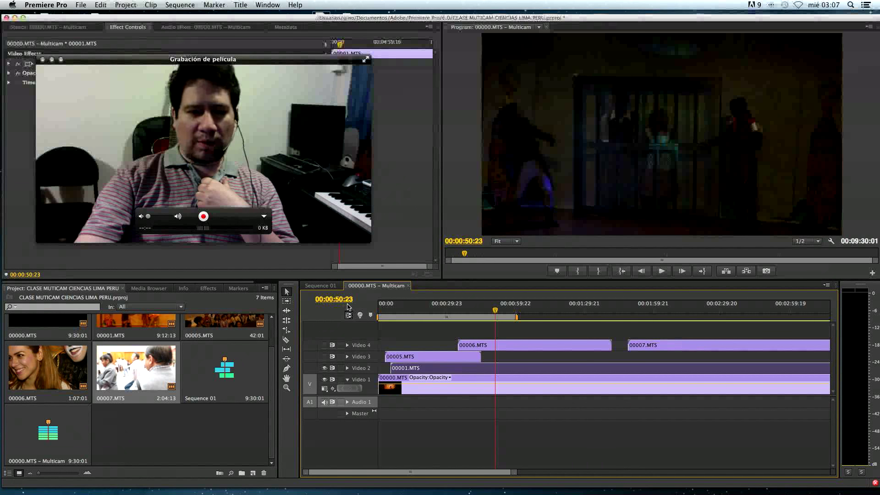
Switch between the Sequence 01 and multicam timelines, reopening the multicam sequence.
click(320, 286)
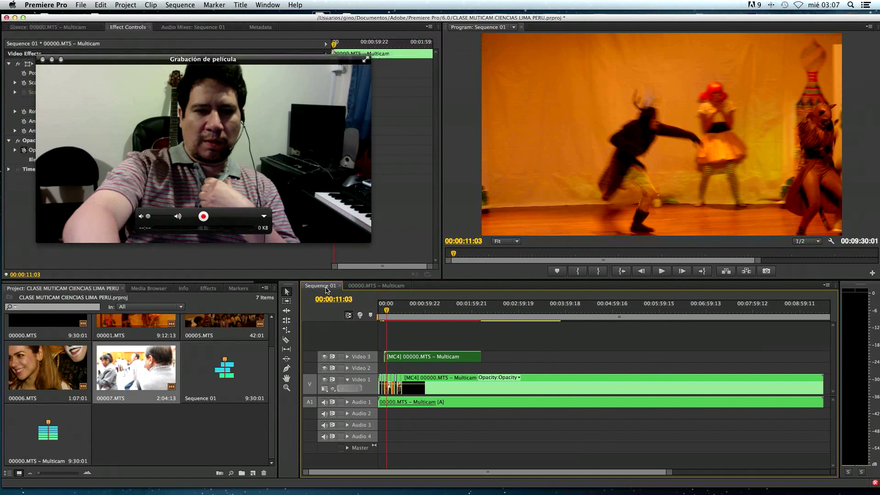
click(359, 286)
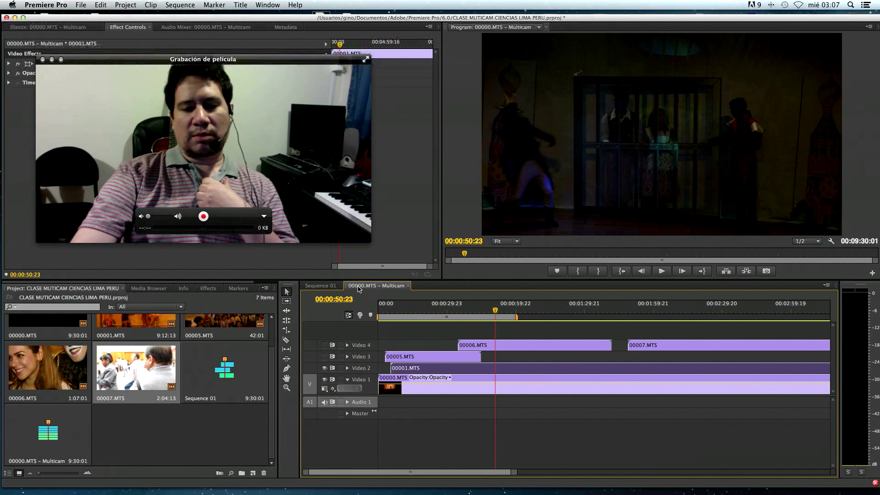
click(320, 285)
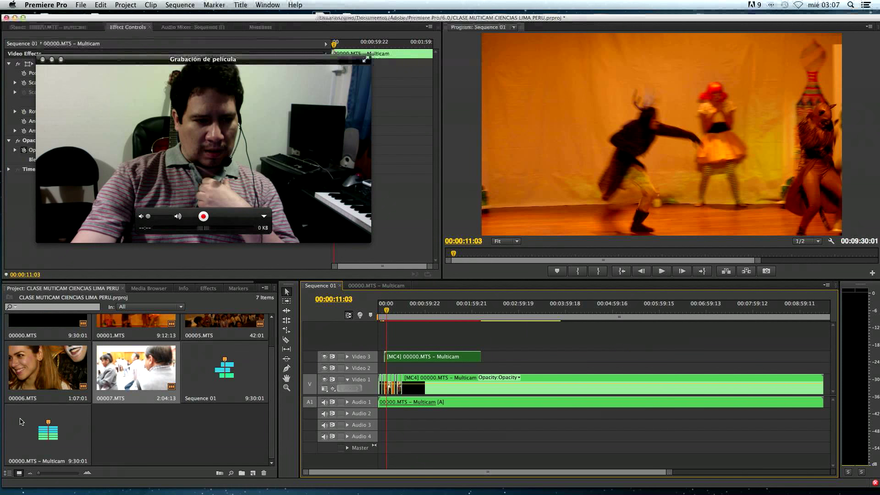
right_click(44, 435)
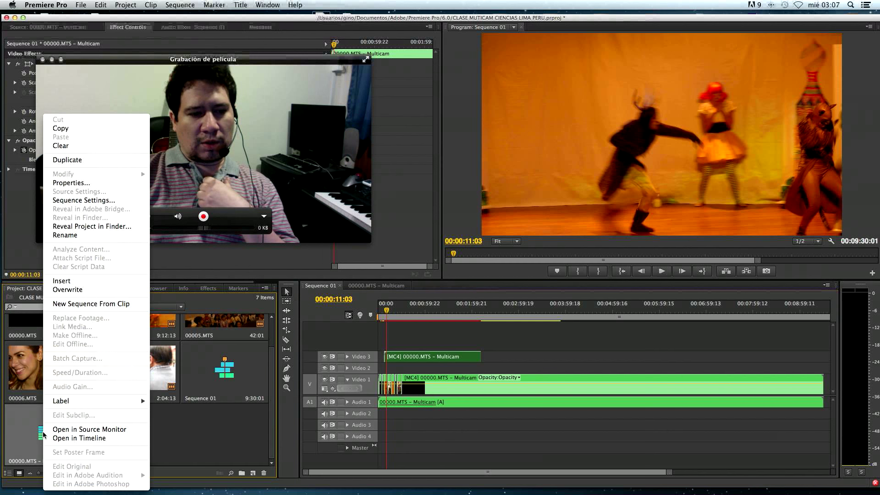
click(97, 440)
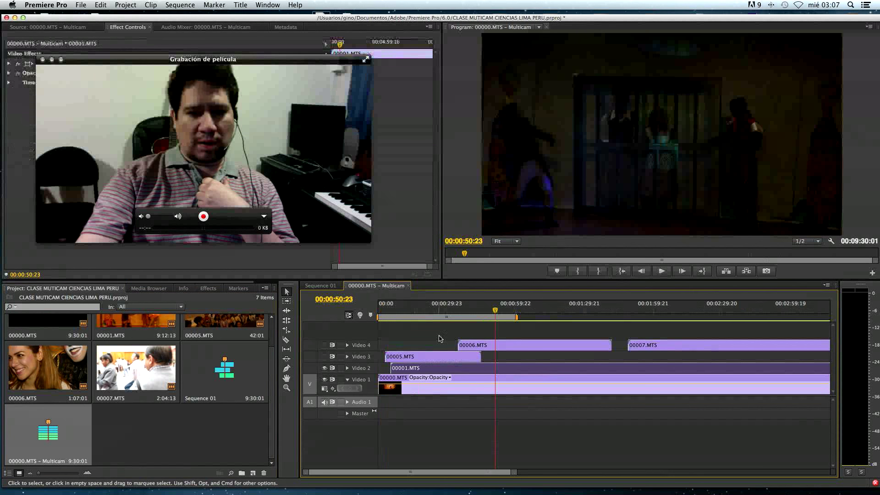
Save the project, dismiss the Import dialog, and delete the Video 3 multicam clip from Sequence 01.
key(super+s)
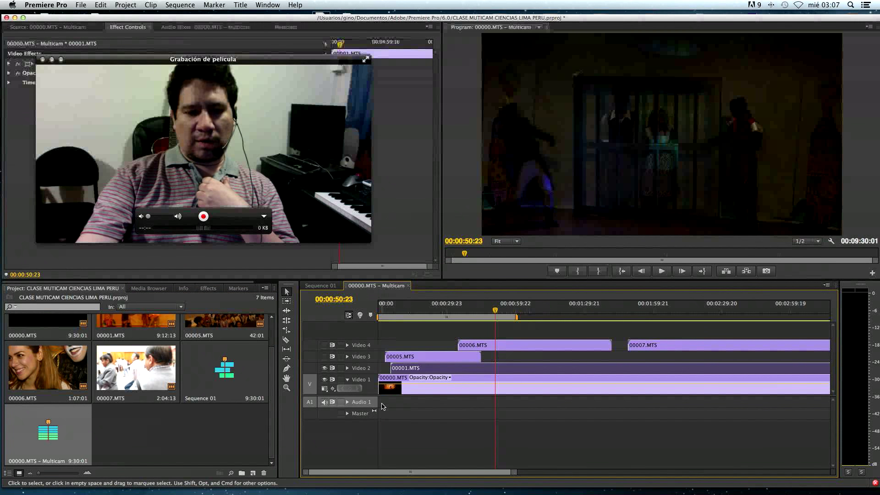
key(super+i)
key(Escape)
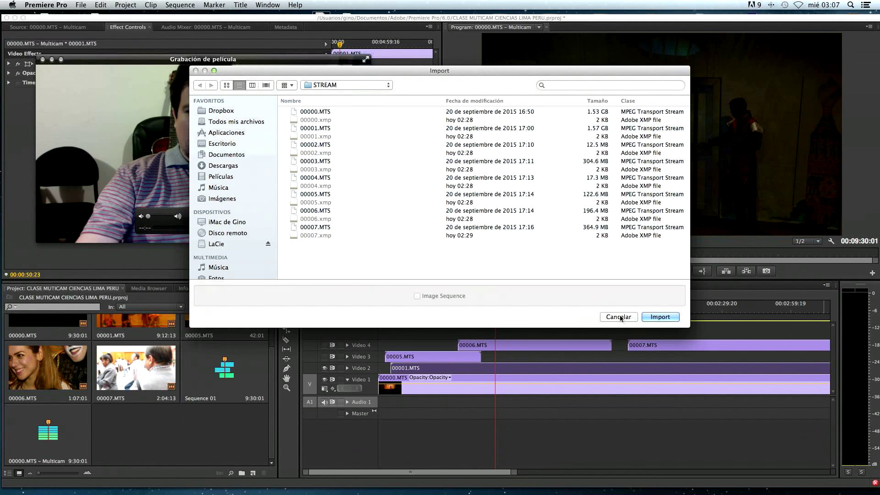
double_click(250, 375)
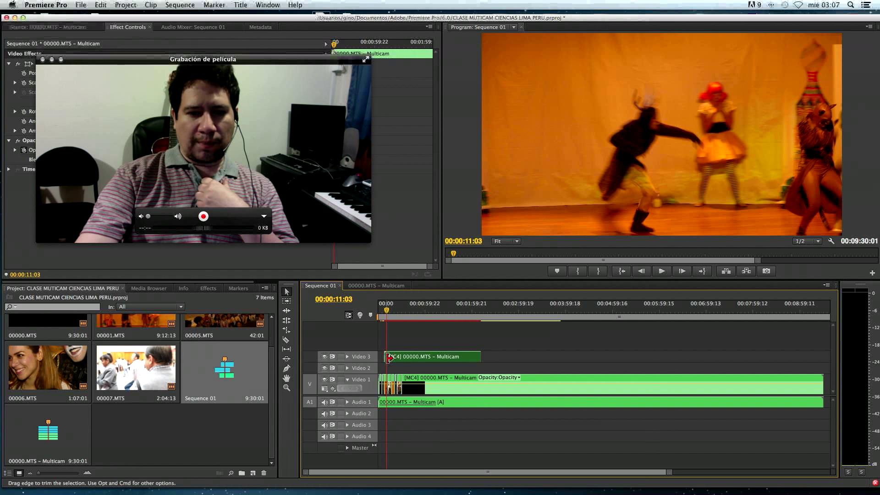
key(Delete)
key(Home)
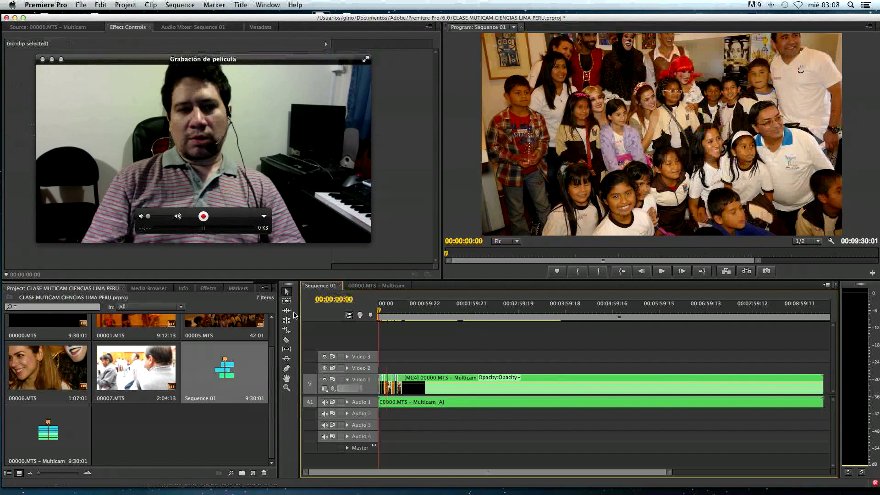